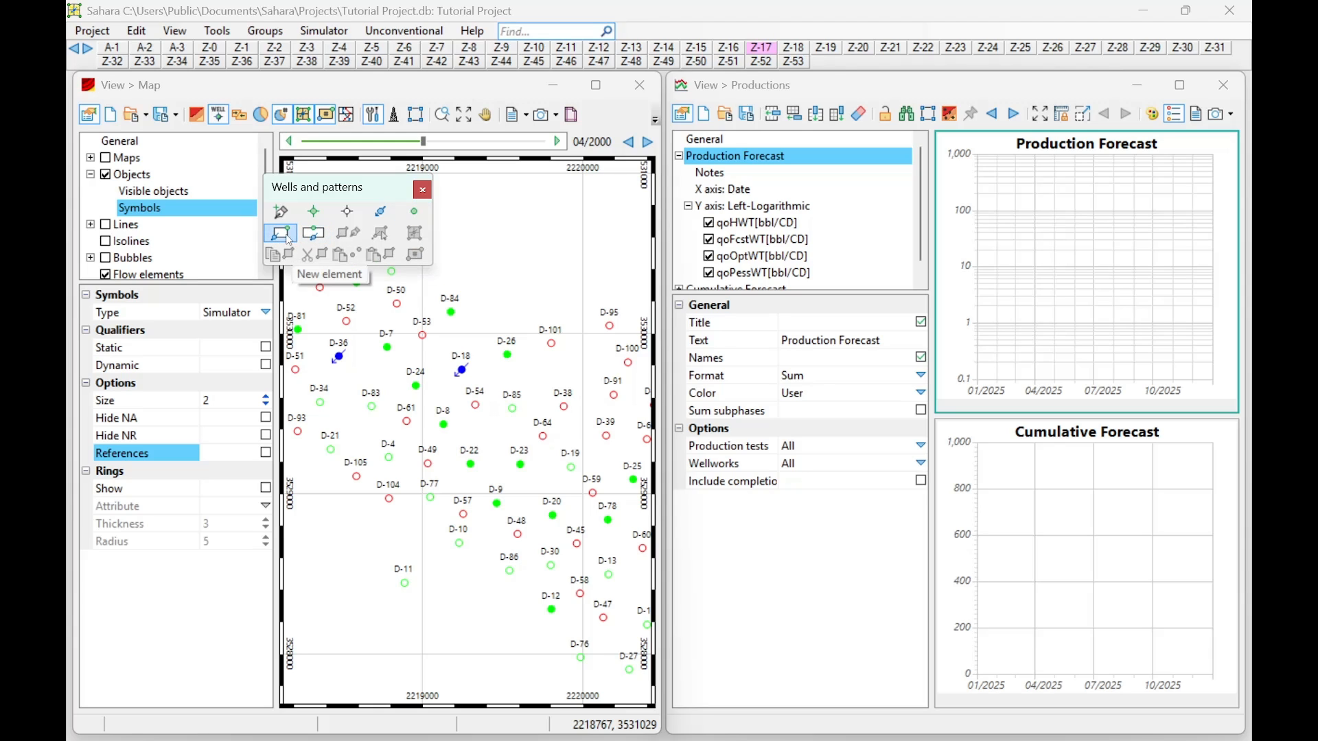
# Step: Draw a new four-sided flow element on the map linking injector D-18 with producer D-26
pyautogui.click(289, 237)
pyautogui.scroll(3, 484, 379)
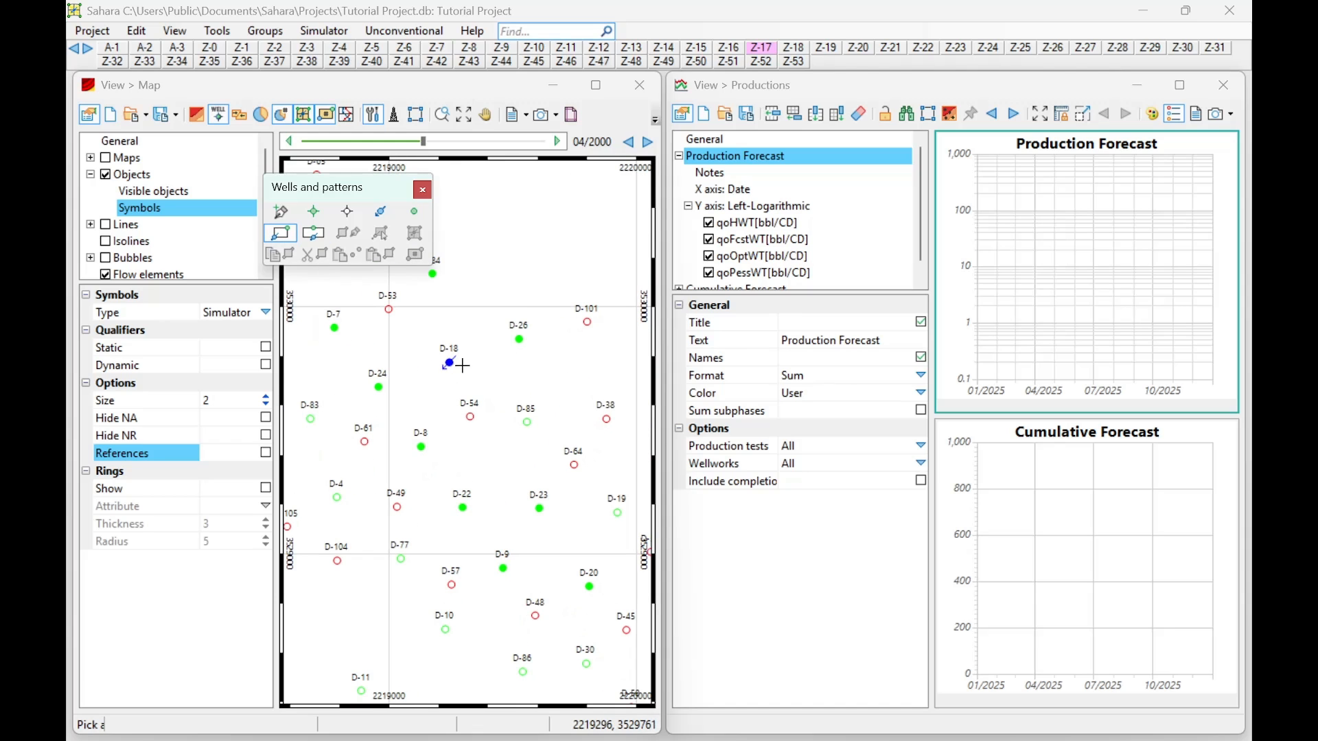
pyautogui.click(451, 362)
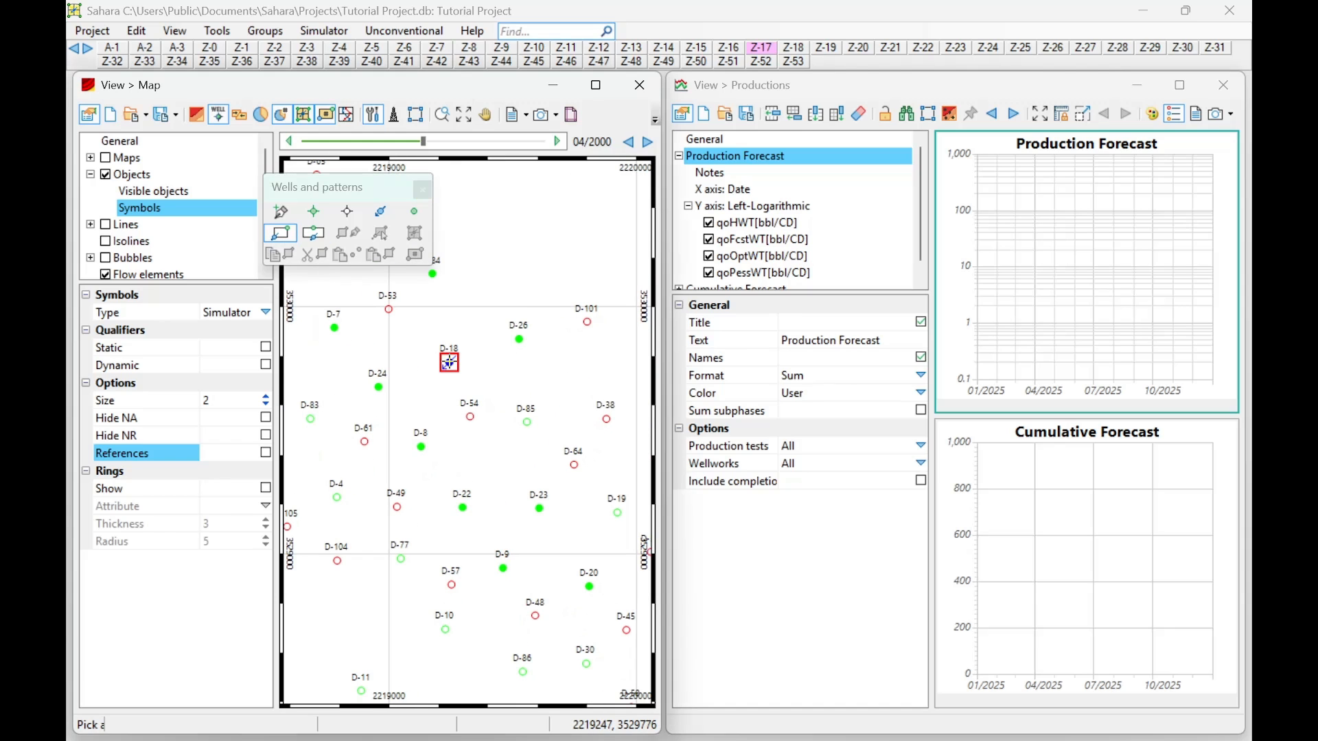
pyautogui.click(468, 322)
pyautogui.click(519, 339)
pyautogui.doubleClick(484, 366)
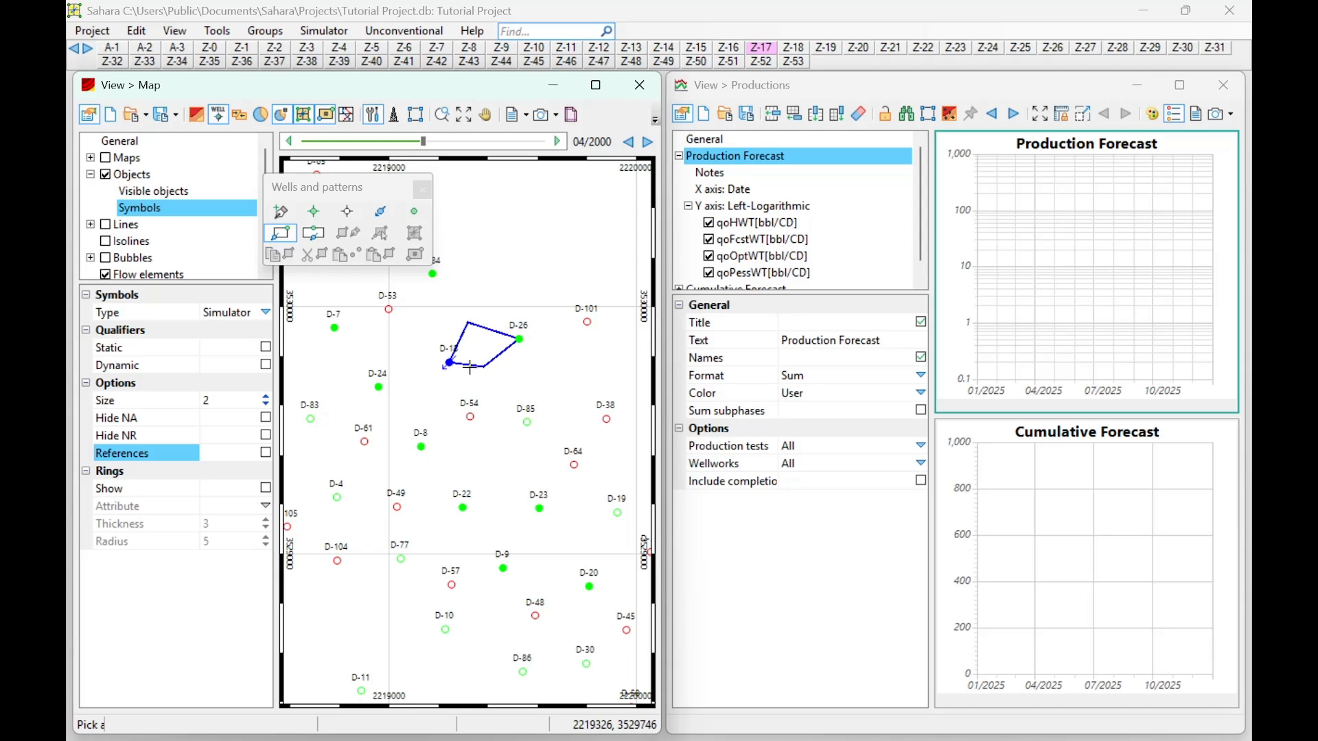
# Step: Draw a second, irregular multi-vertex flow element from D-18 around D-24 and close it back at D-18
pyautogui.click(314, 234)
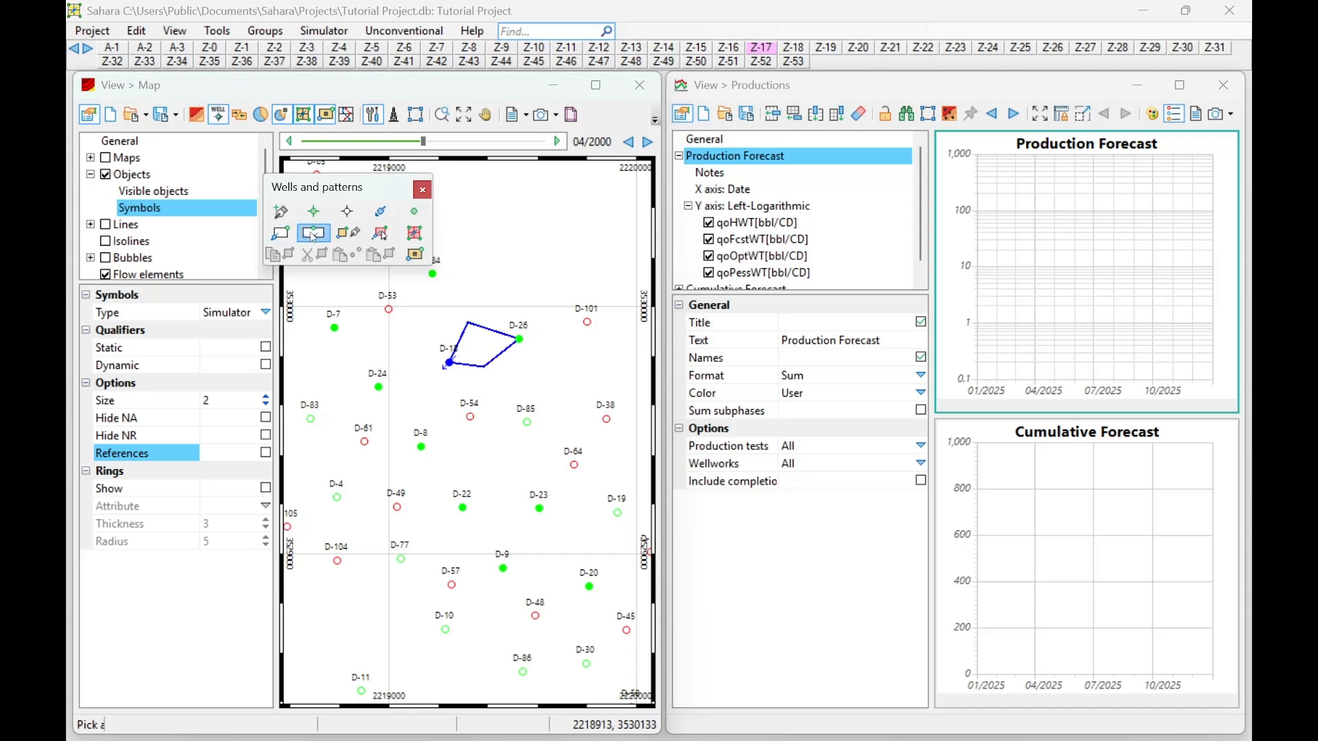
pyautogui.click(451, 365)
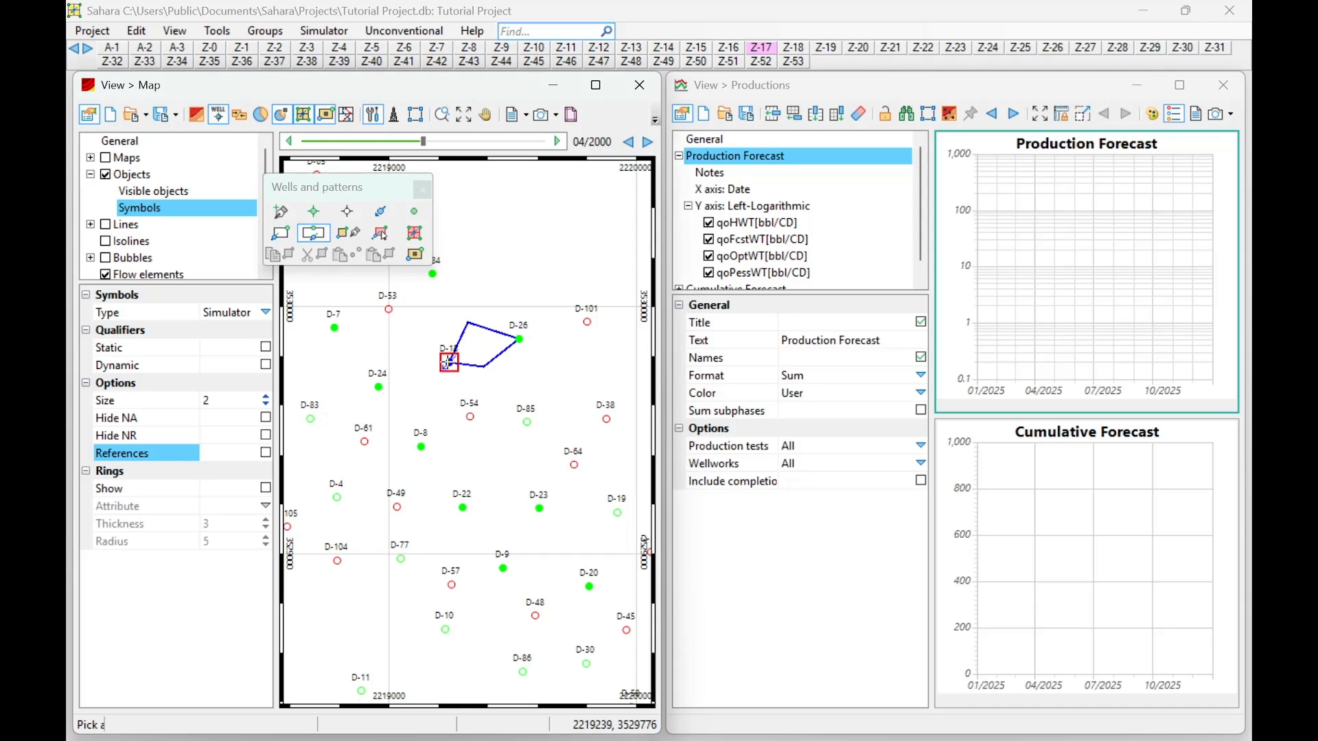
pyautogui.click(379, 387)
pyautogui.click(396, 415)
pyautogui.click(436, 416)
pyautogui.click(444, 395)
pyautogui.click(431, 390)
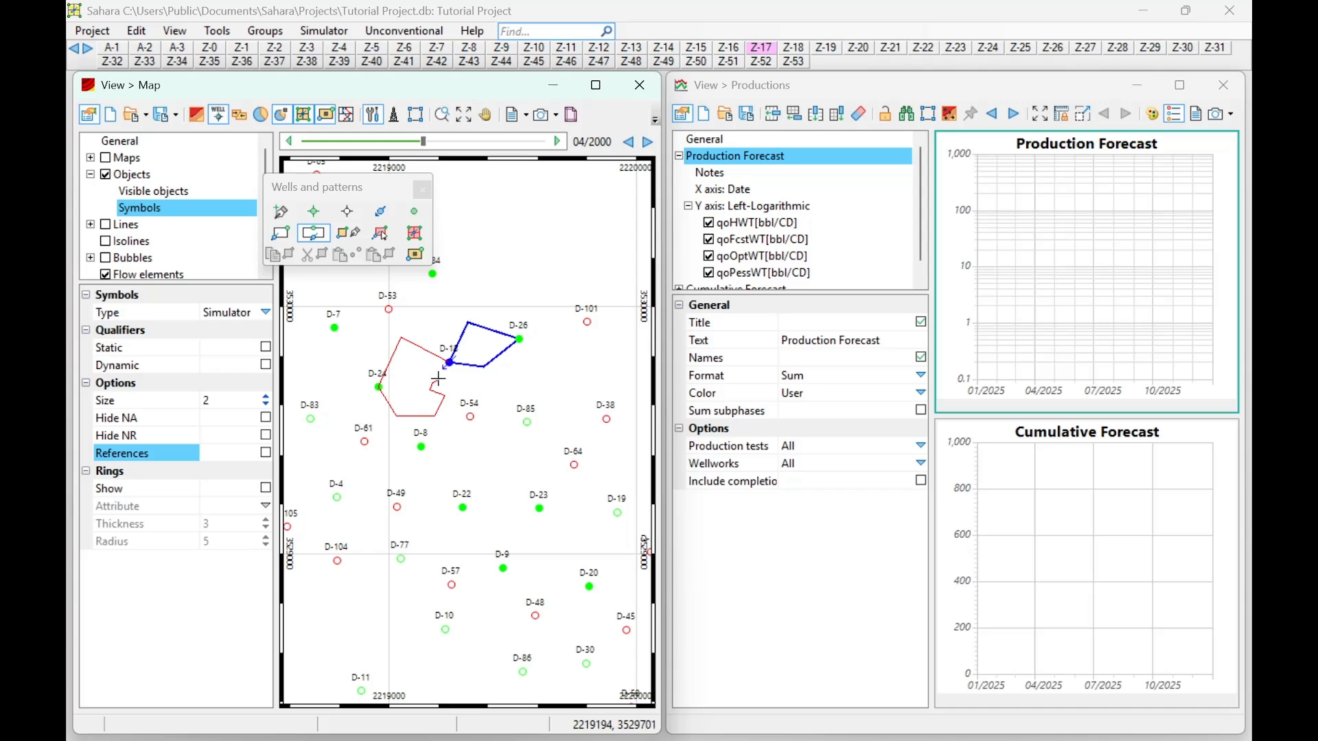
pyautogui.click(450, 363)
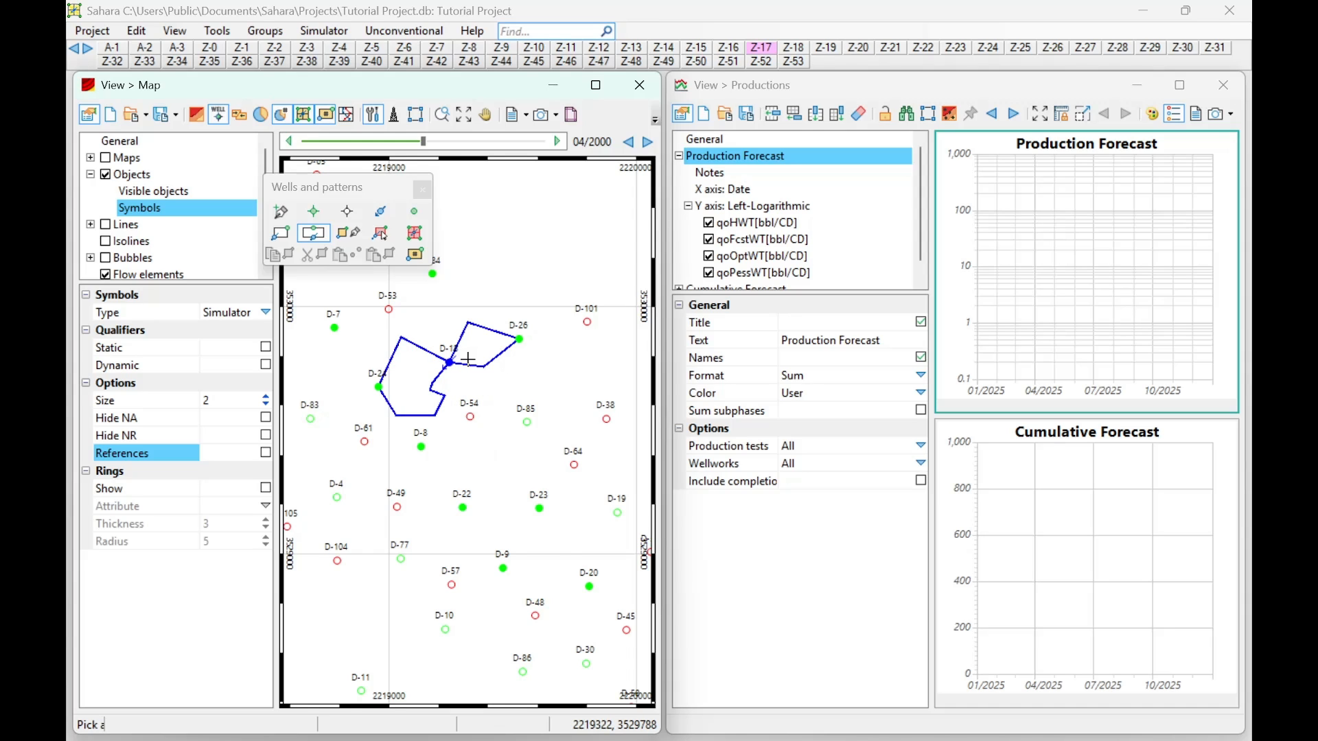
pyautogui.scroll(-1, 469, 359)
pyautogui.scroll(1, 468, 359)
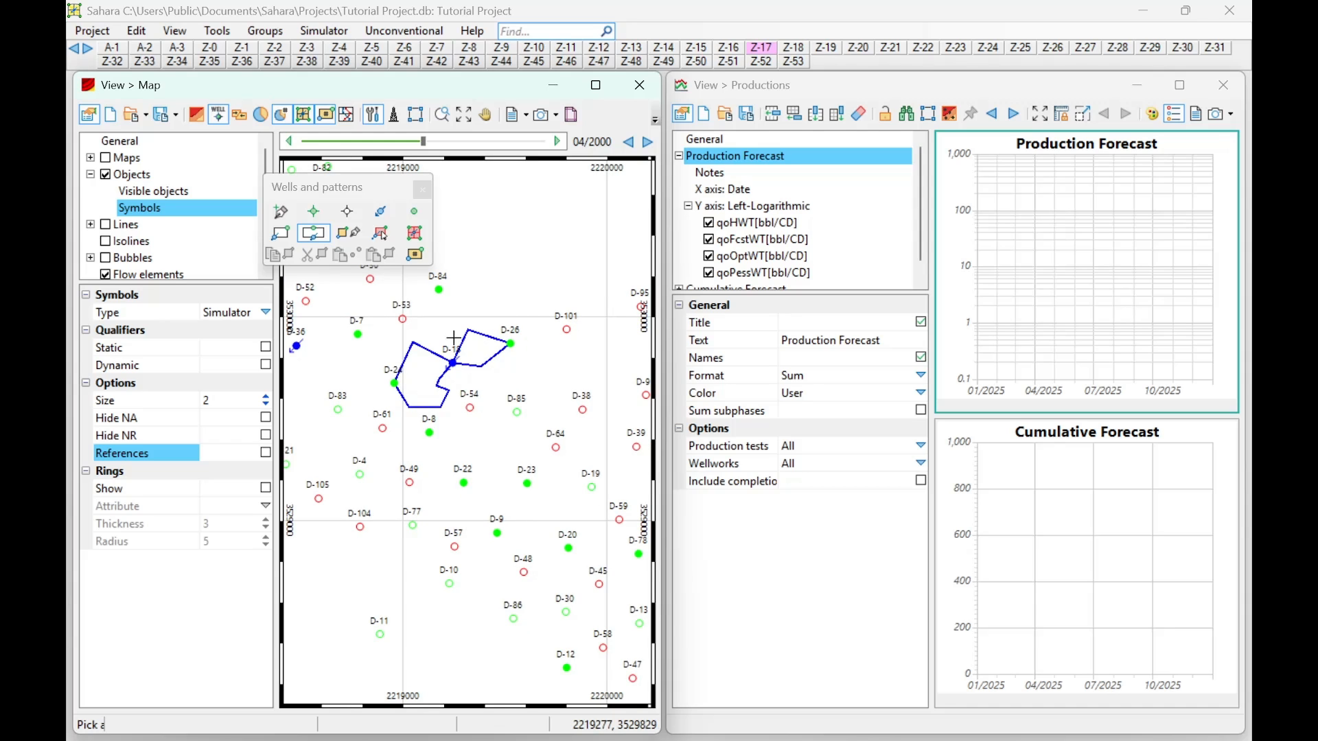
pyautogui.scroll(1, 449, 370)
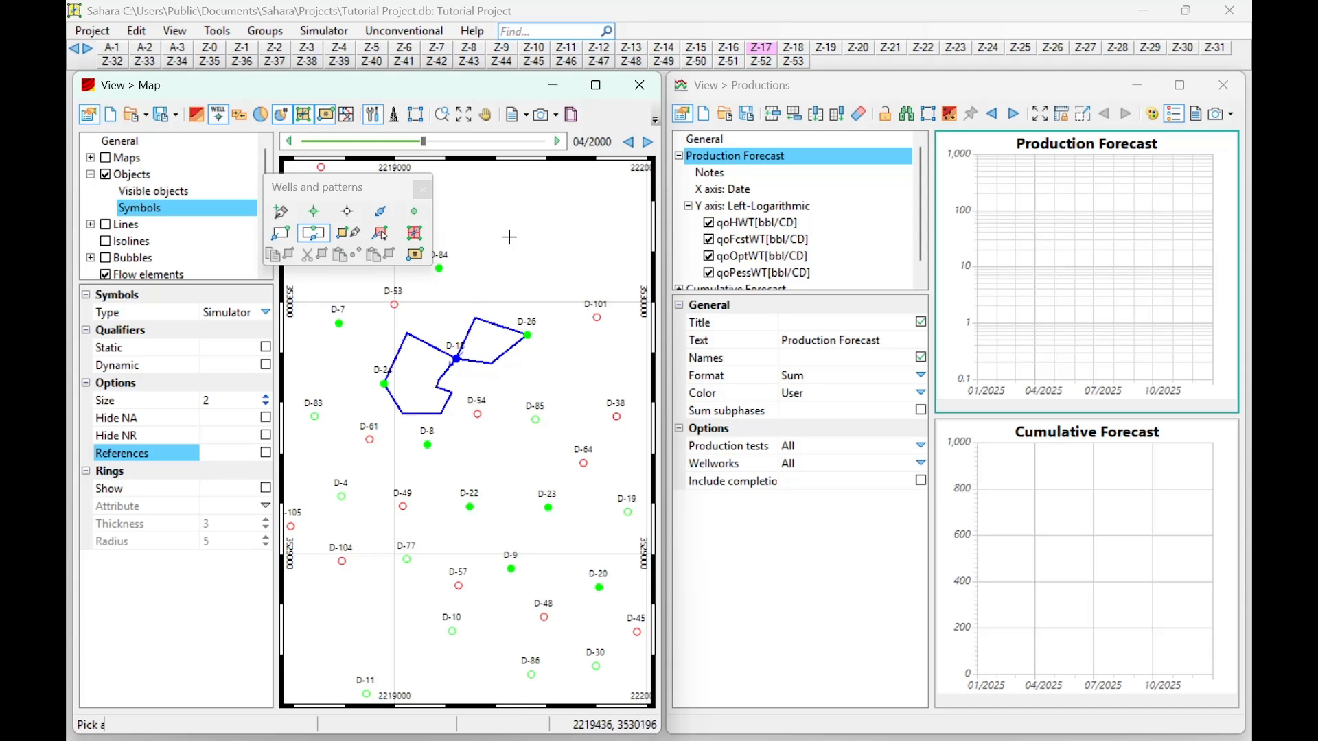
# Step: Move the map date to 08/2000 and compare the flow elements on layers Z-16, Z-11 and Z-8 with those on Z-17
pyautogui.moveTo(424, 142)
pyautogui.mouseDown()
pyautogui.moveTo(507, 149)
pyautogui.moveTo(425, 138)
pyautogui.mouseUp()
pyautogui.click(729, 48)
pyautogui.click(757, 51)
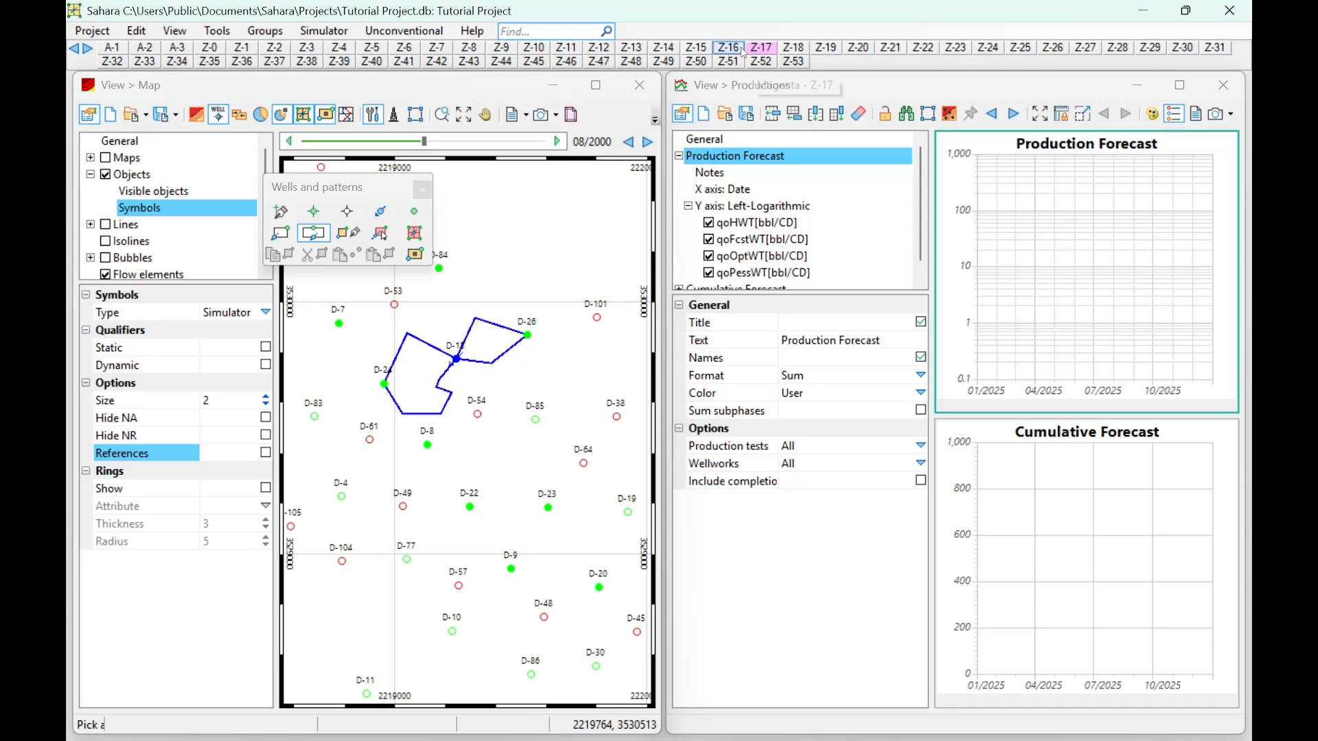
pyautogui.click(790, 52)
pyautogui.click(768, 53)
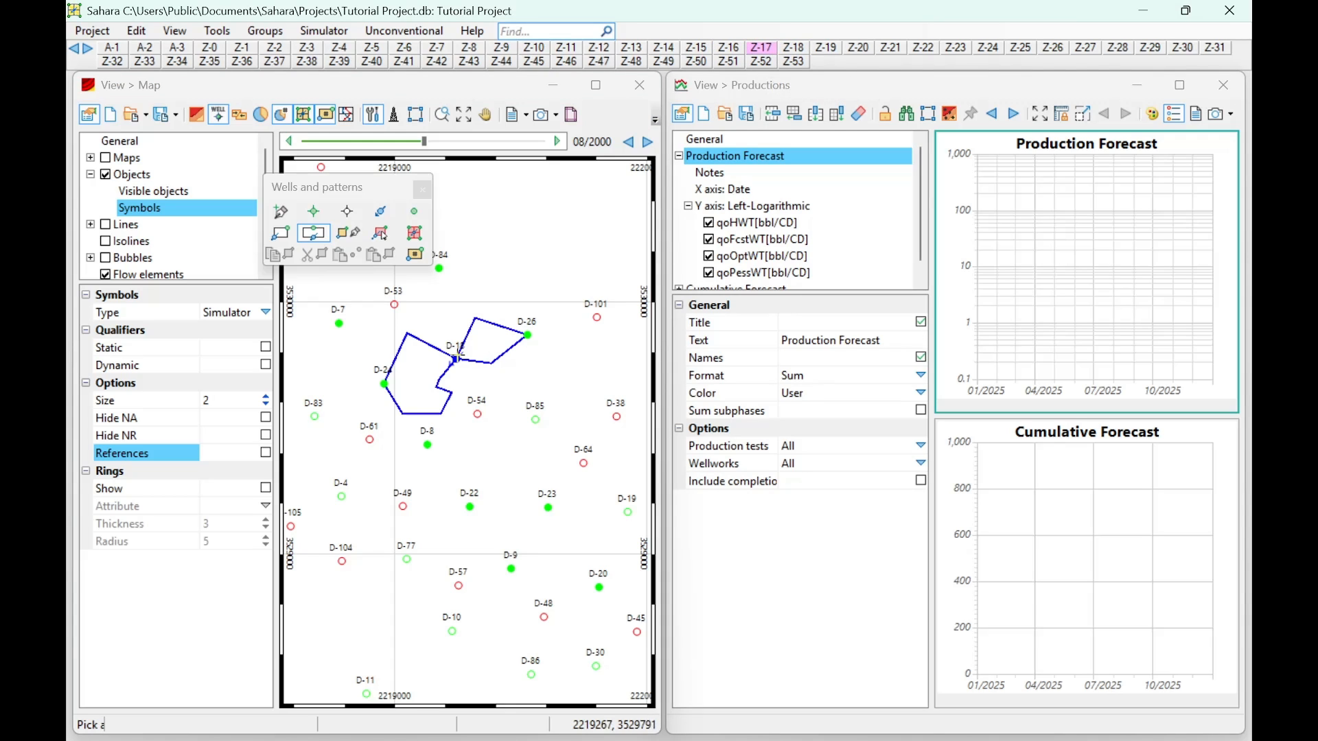
pyautogui.click(731, 50)
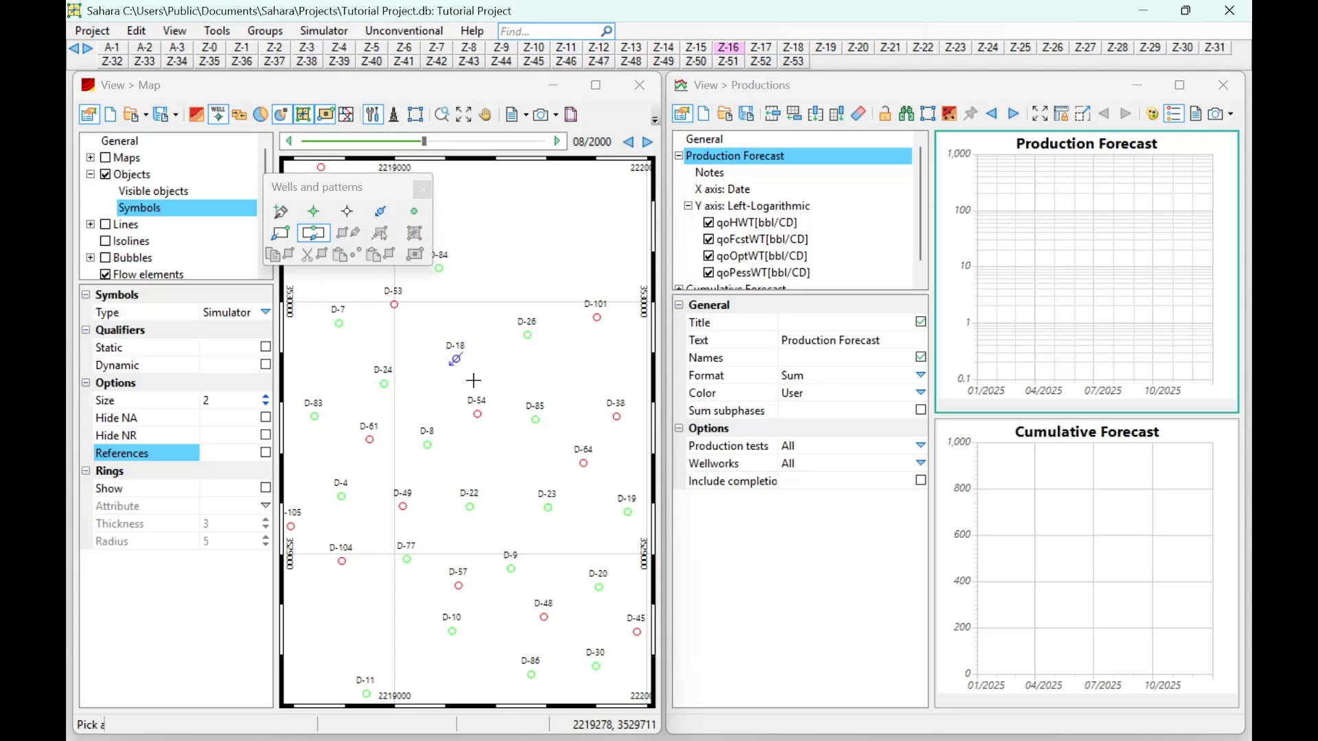
pyautogui.click(761, 49)
pyautogui.click(693, 52)
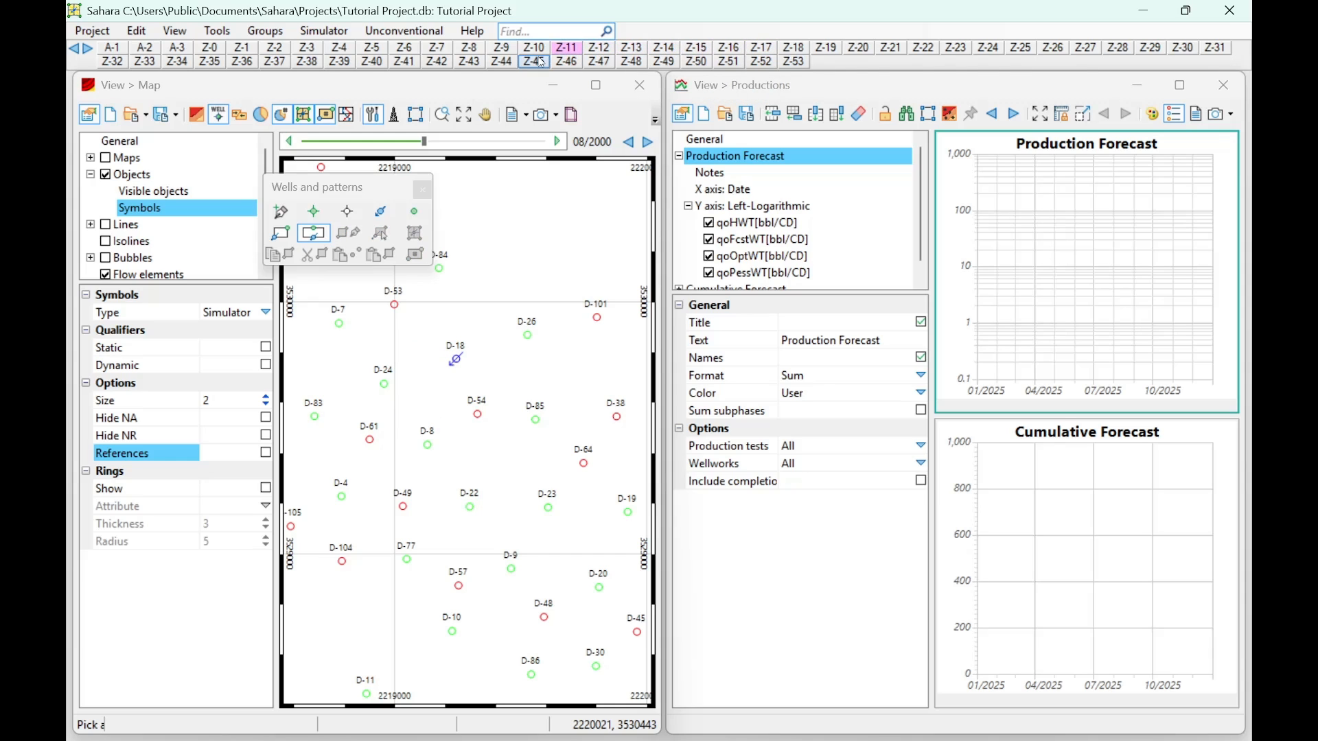
pyautogui.click(500, 50)
pyautogui.click(481, 48)
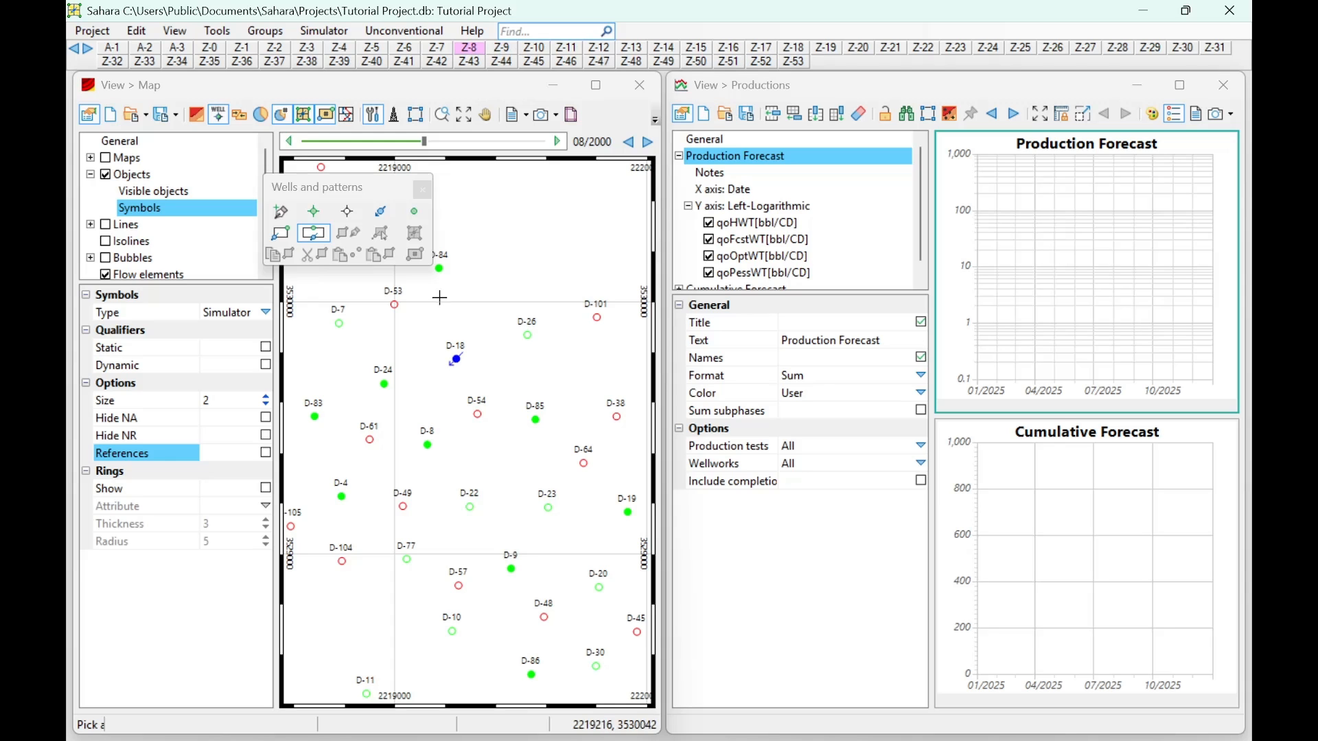
pyautogui.click(760, 46)
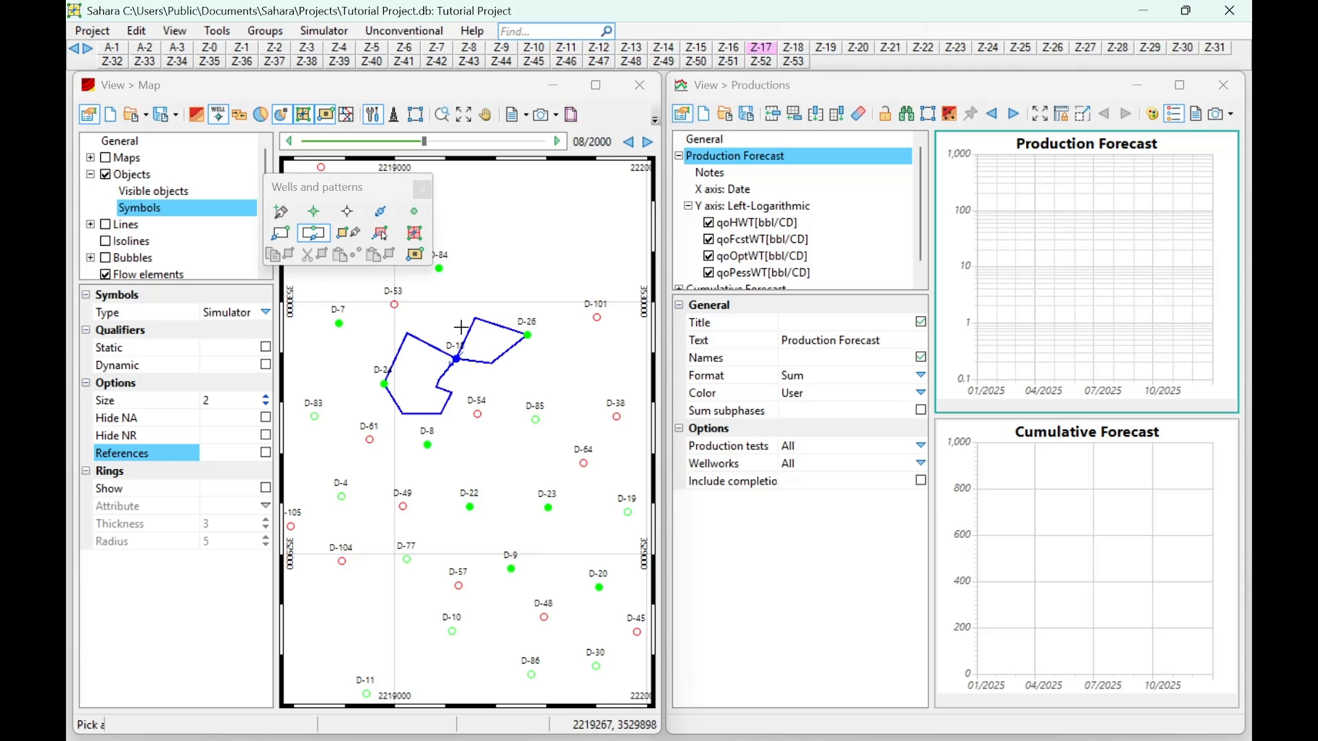
# Step: Select both hand-drawn flow elements around D-18, cut them from the map and close the wells and patterns tools
pyautogui.click(381, 233)
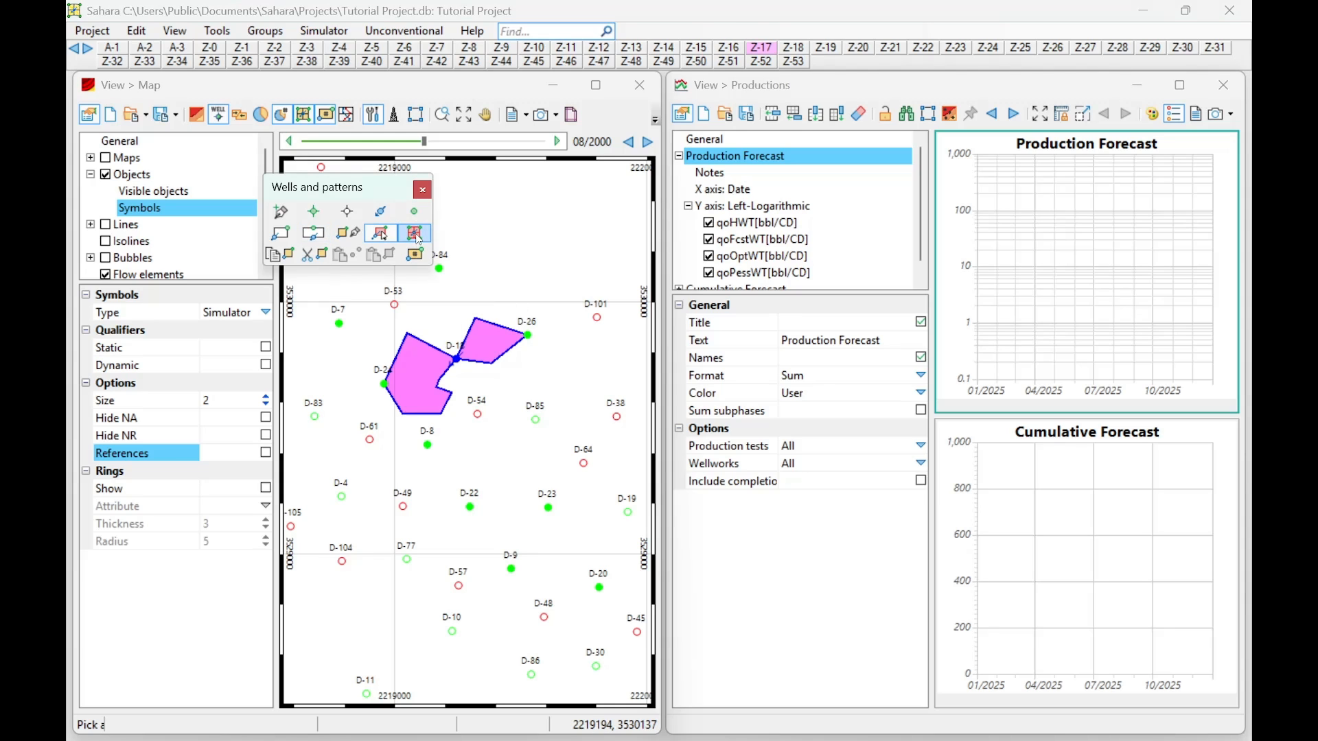
pyautogui.click(310, 257)
pyautogui.scroll(-4, 452, 432)
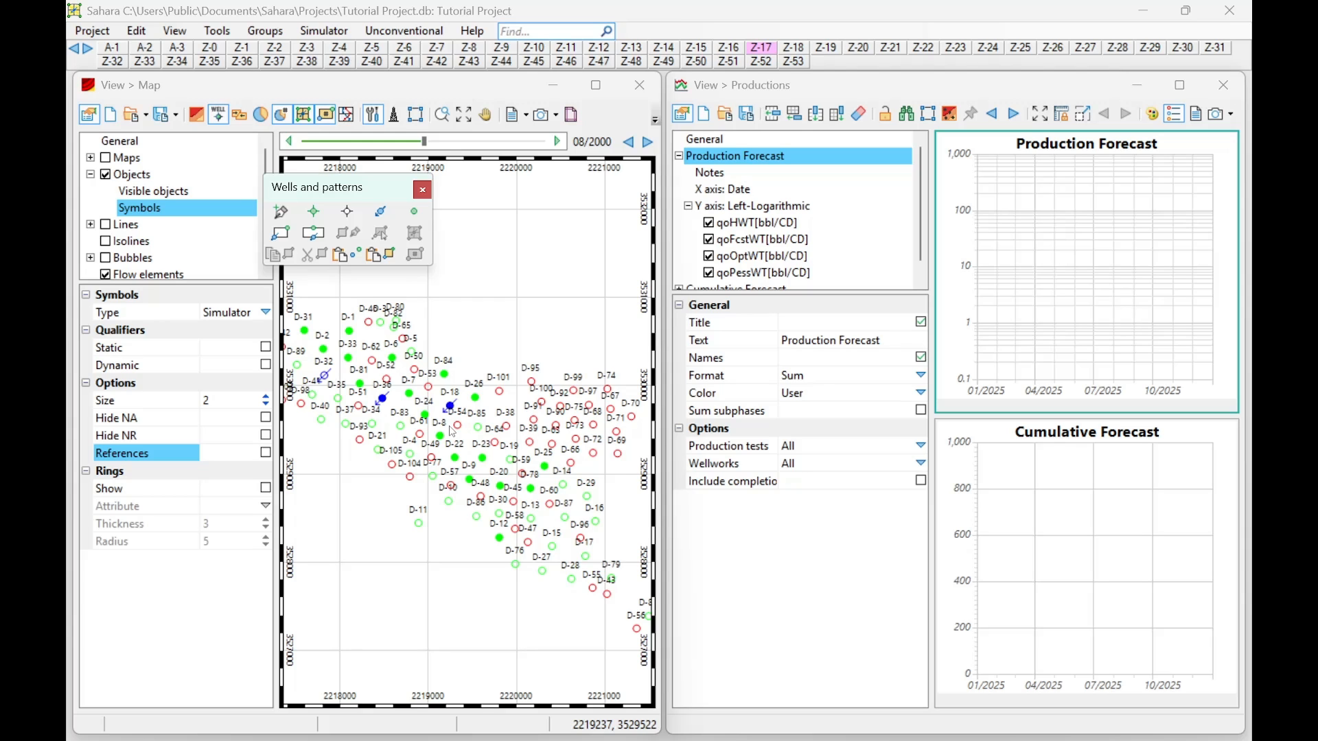
pyautogui.click(422, 190)
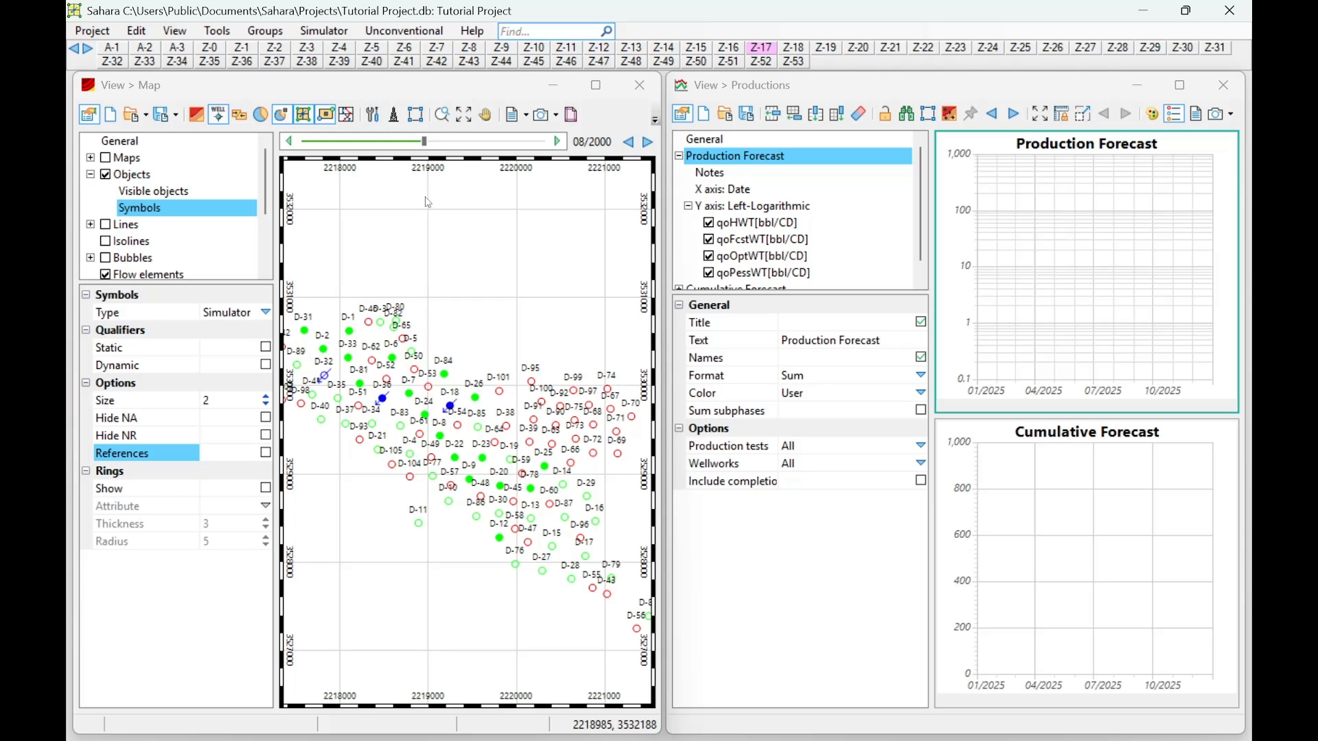
# Step: Open the simulator's automatic patterns generation options, enable the pattern factor and disable the maximum angle
pyautogui.click(350, 32)
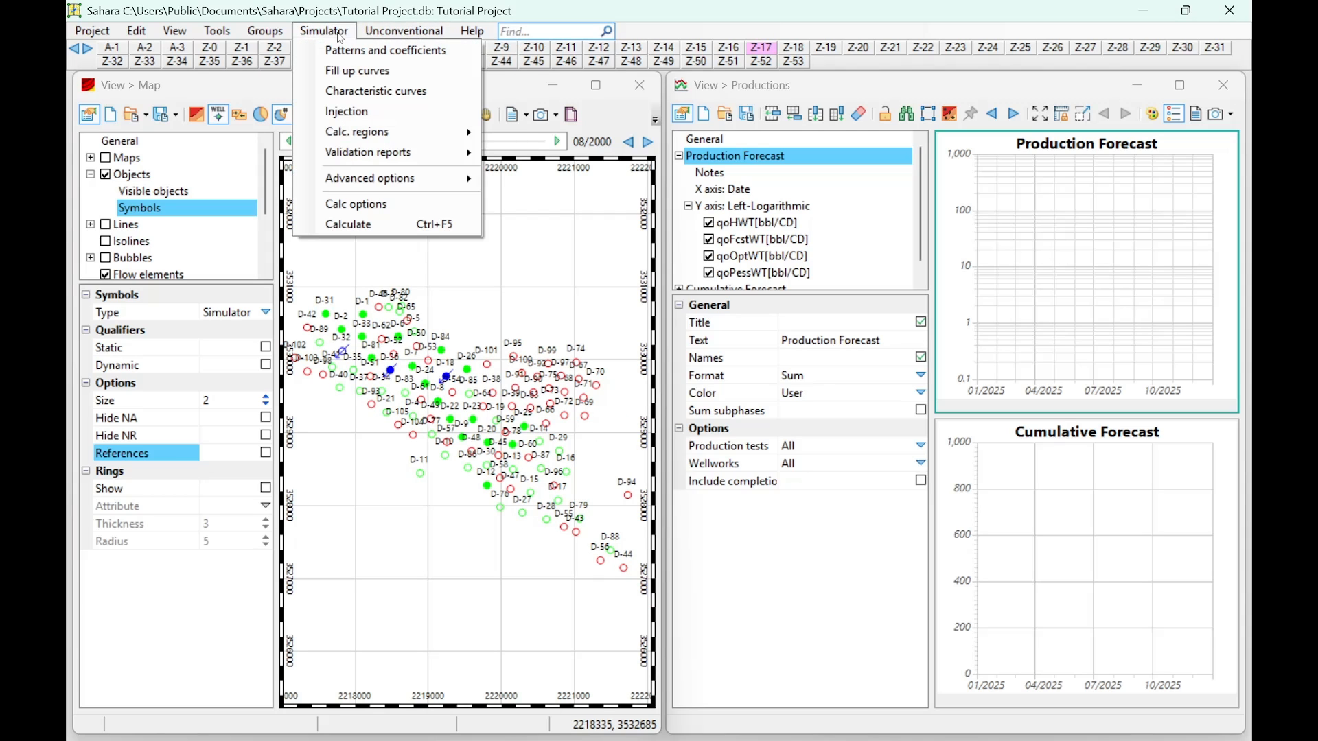
pyautogui.click(337, 52)
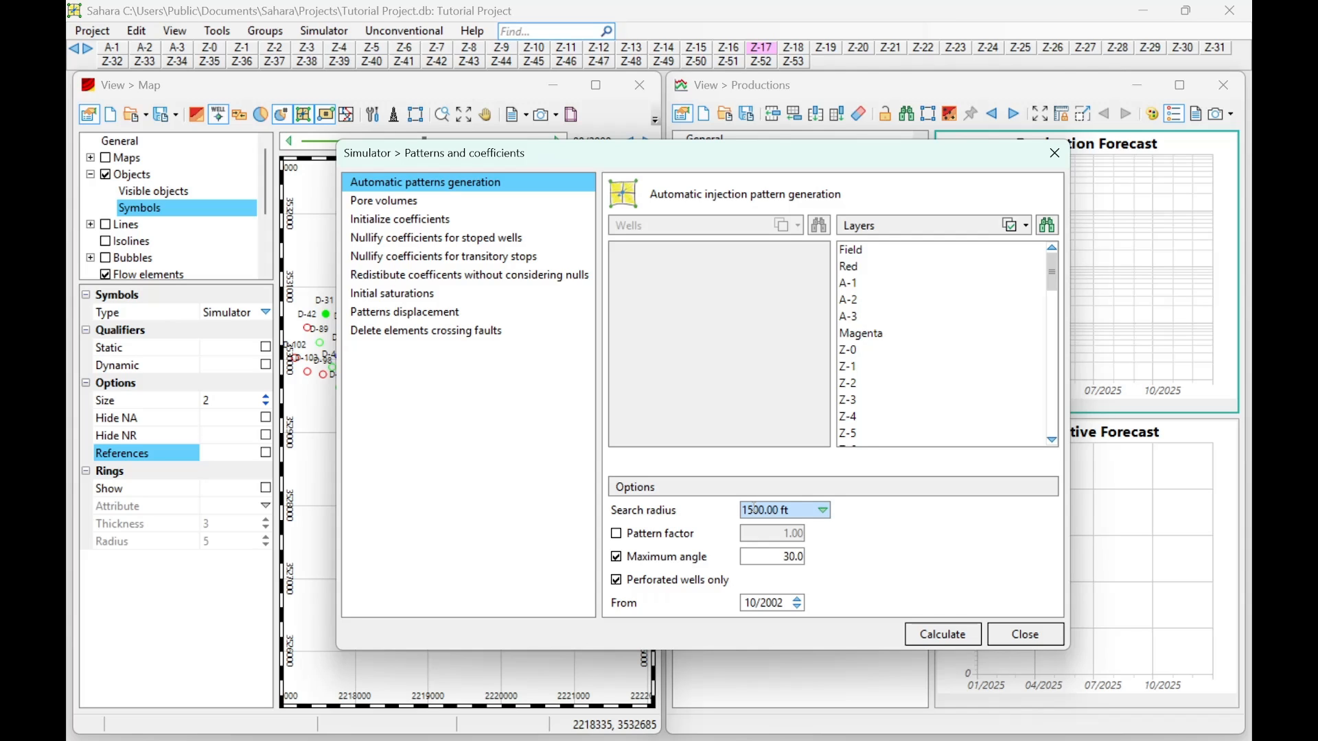
pyautogui.click(804, 511)
pyautogui.moveTo(802, 510); pyautogui.dragTo(730, 518)
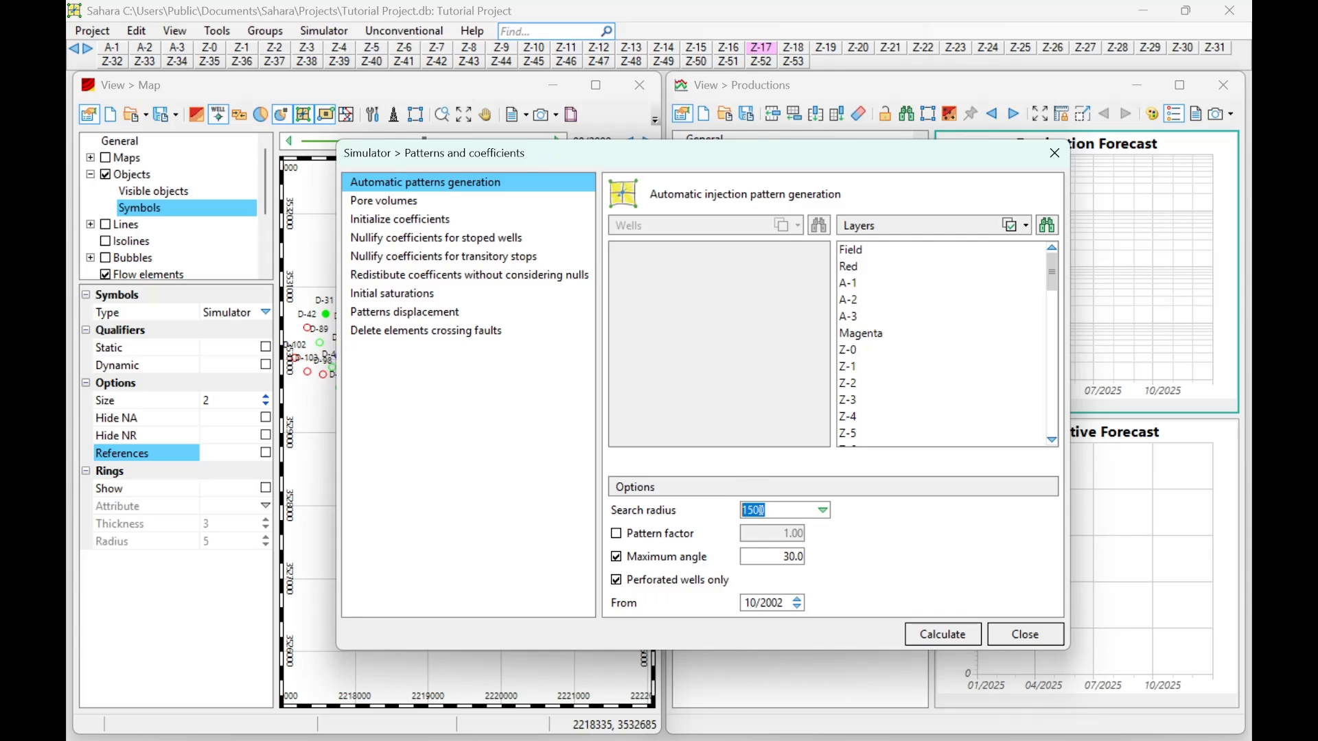
pyautogui.click(697, 533)
pyautogui.click(637, 559)
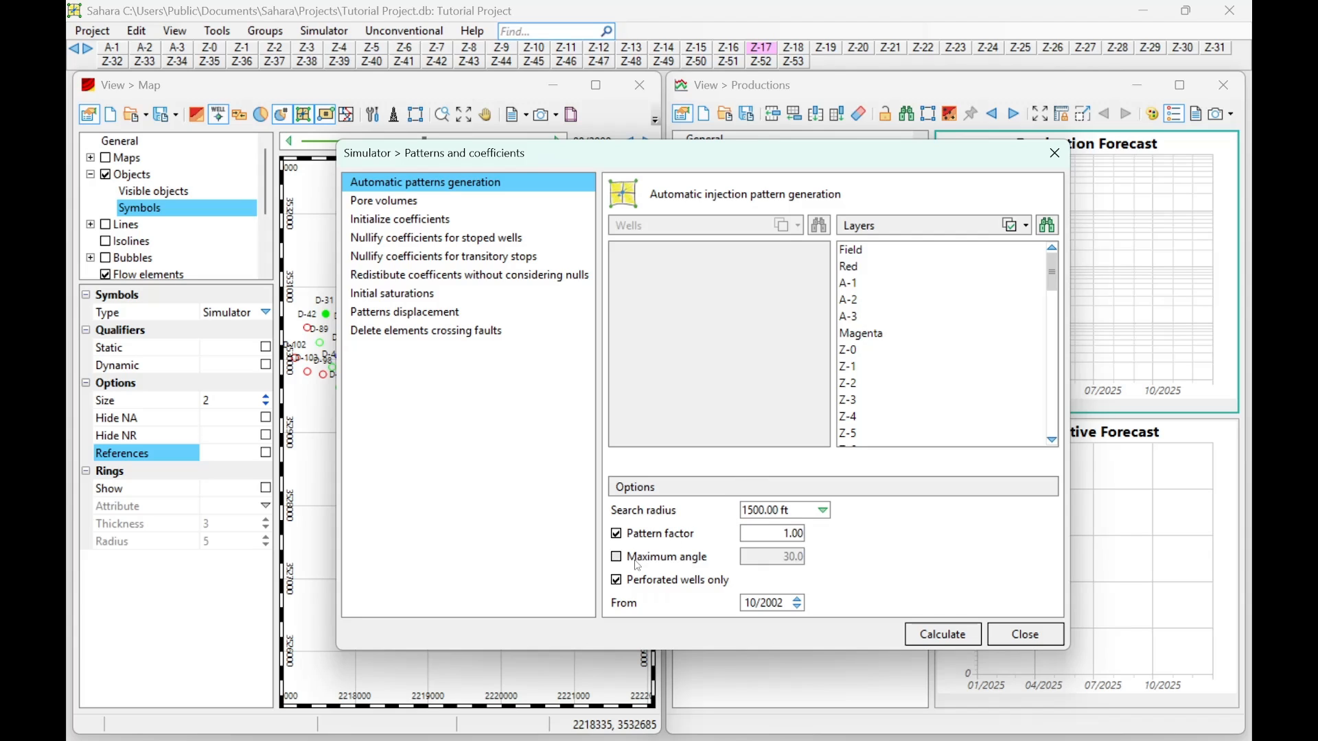
# Step: Try a pattern factor of 0.80, and set it back to 1
pyautogui.click(631, 541)
pyautogui.click(632, 543)
pyautogui.moveTo(782, 534); pyautogui.dragTo(808, 534)
pyautogui.click(785, 534)
pyautogui.moveTo(787, 535); pyautogui.dragTo(813, 537)
pyautogui.write('0.80')
pyautogui.moveTo(757, 541); pyautogui.dragTo(822, 540)
pyautogui.write('1')
pyautogui.press('Return')
# Step: Re-enable the maximum angle, and switch the perforated-wells-only restriction off and back on
pyautogui.click(663, 558)
pyautogui.click(771, 558)
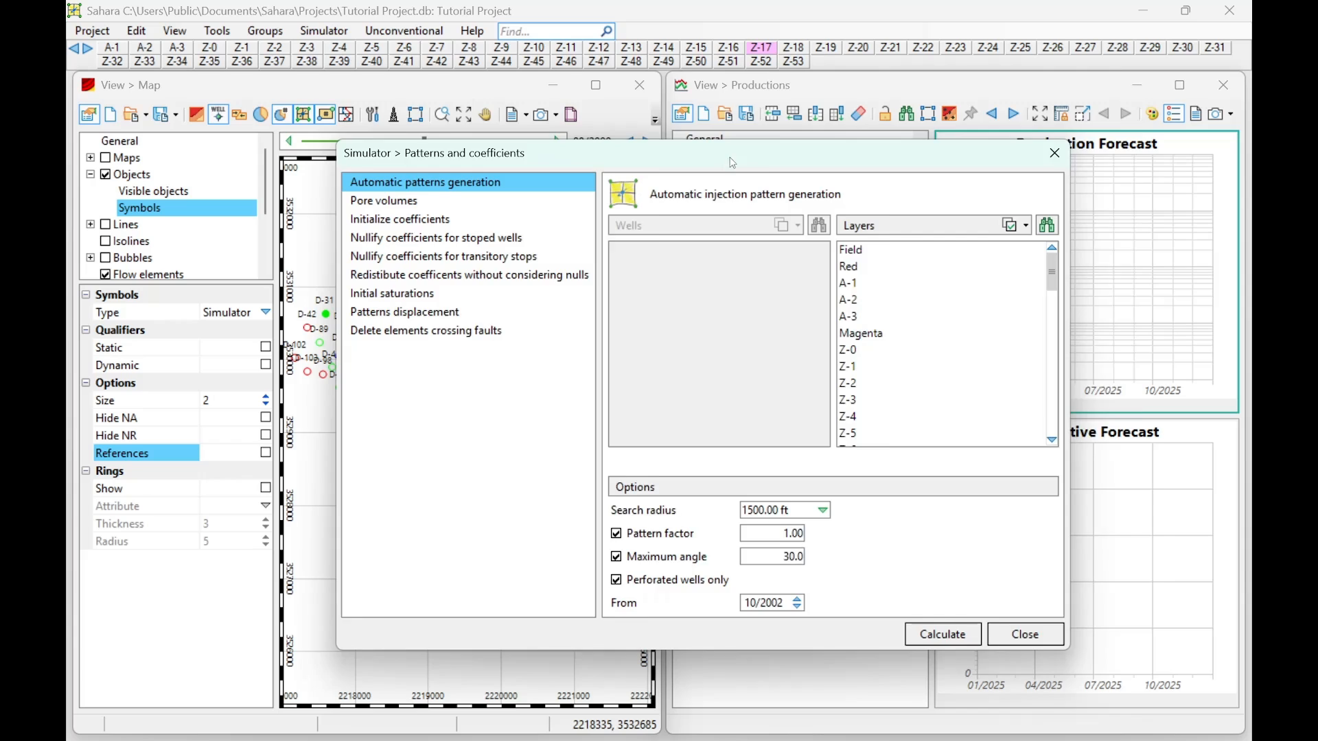
pyautogui.moveTo(729, 165); pyautogui.dragTo(782, 160)
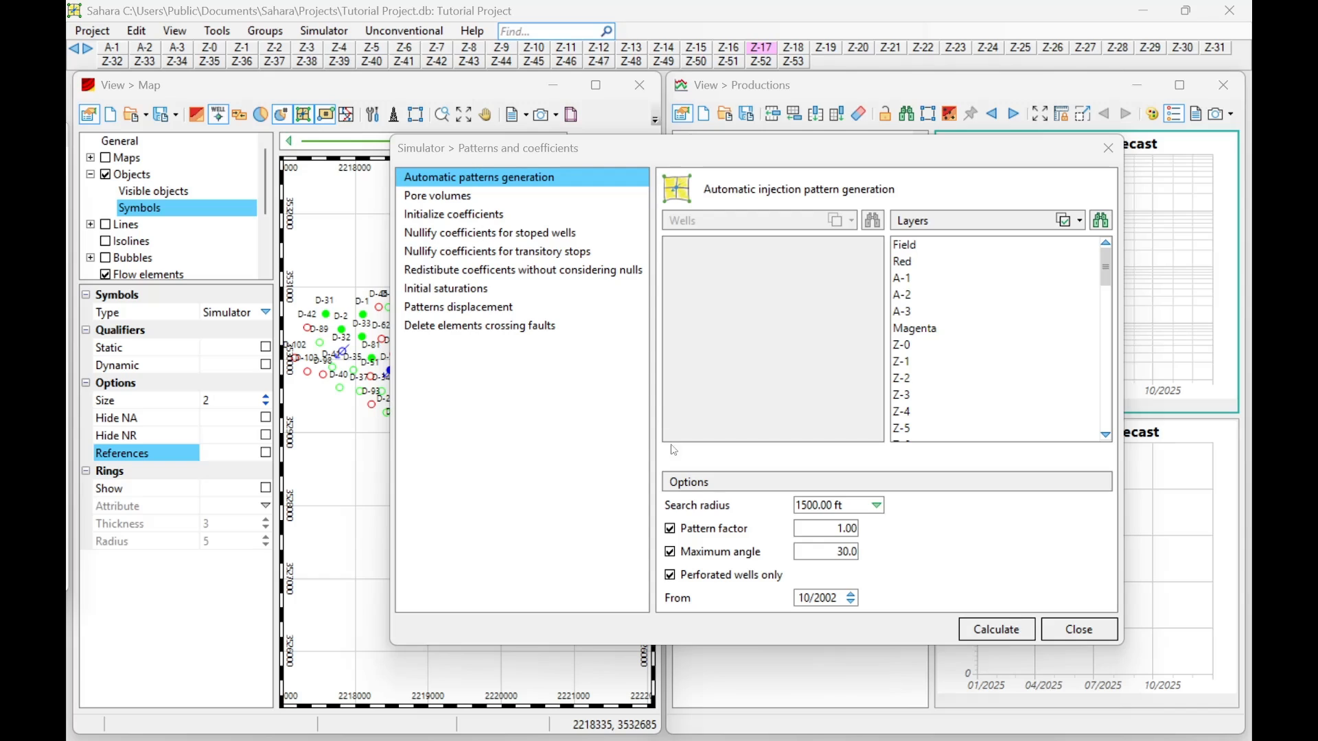
pyautogui.click(737, 579)
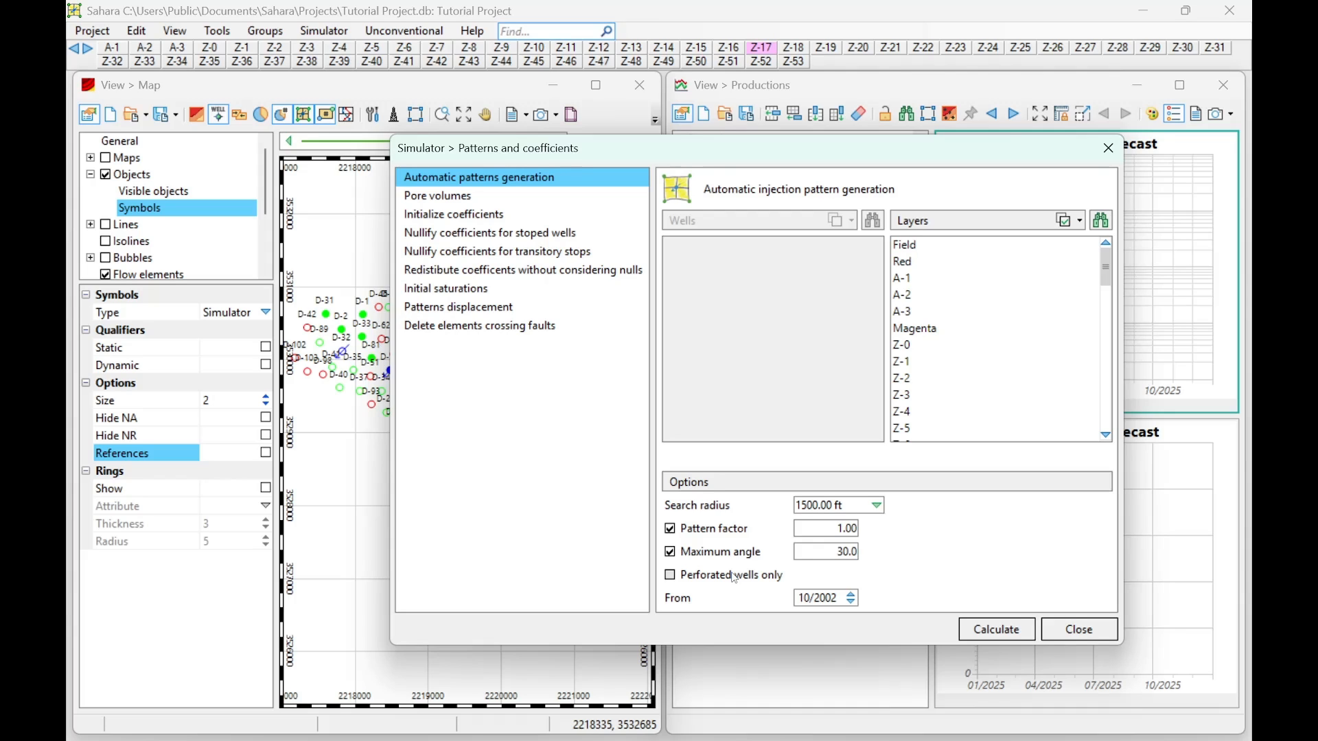
pyautogui.click(670, 575)
pyautogui.doubleClick(823, 598)
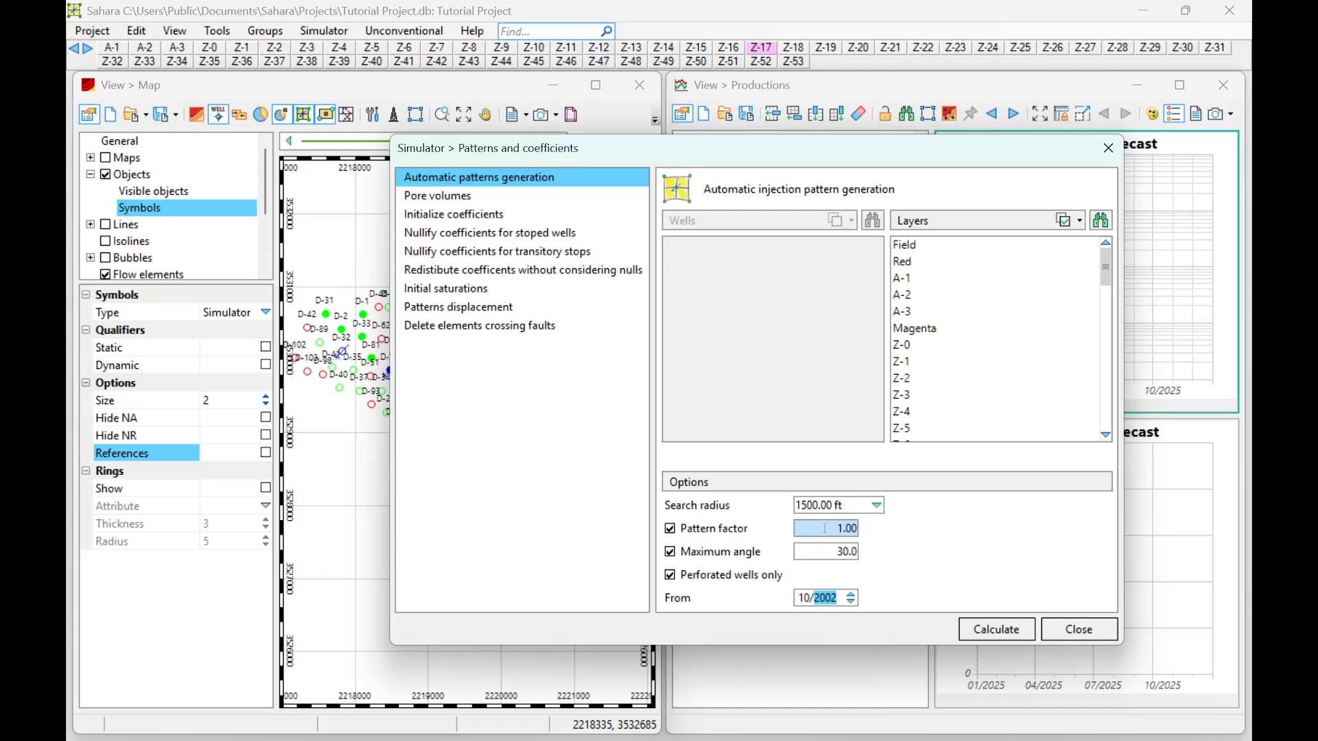
# Step: Set the pattern factor to 0.75 and disable the maximum angle restriction
pyautogui.moveTo(831, 528); pyautogui.dragTo(888, 529)
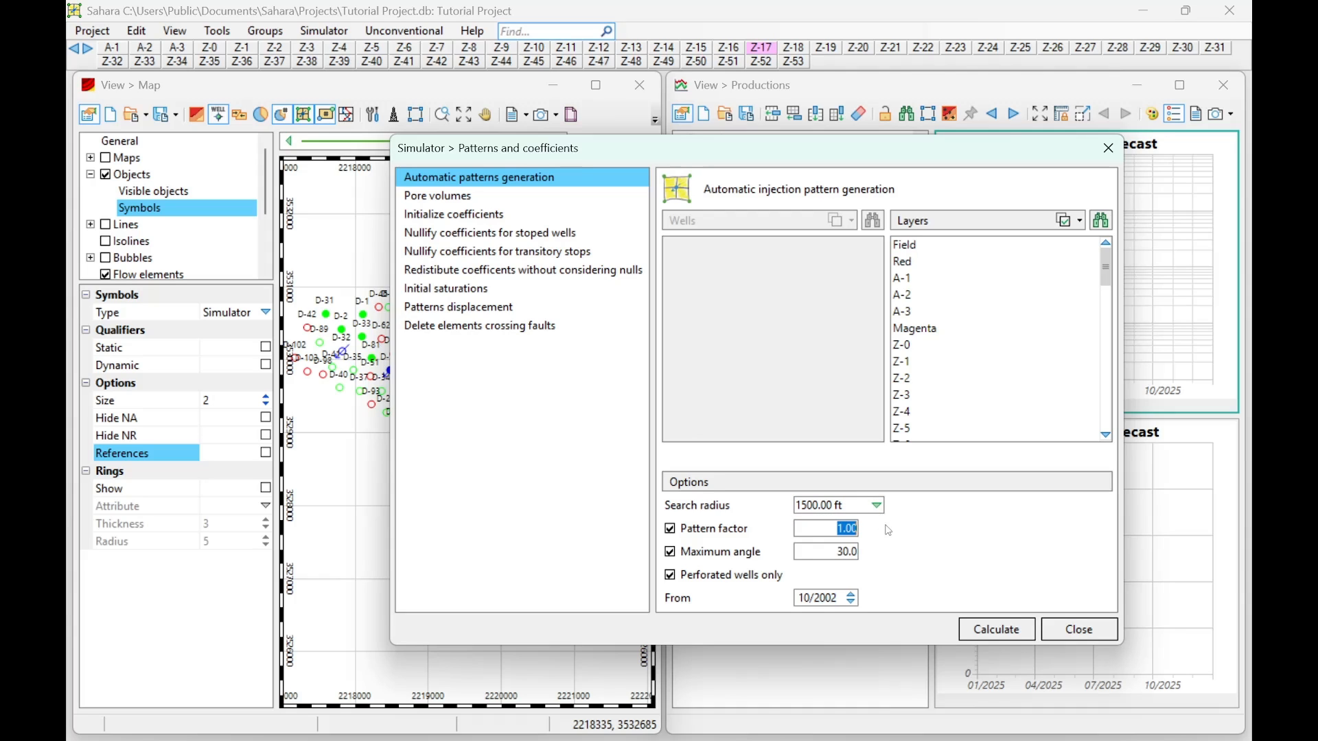
pyautogui.write('0.75')
pyautogui.moveTo(834, 552); pyautogui.dragTo(898, 555)
pyautogui.click(731, 554)
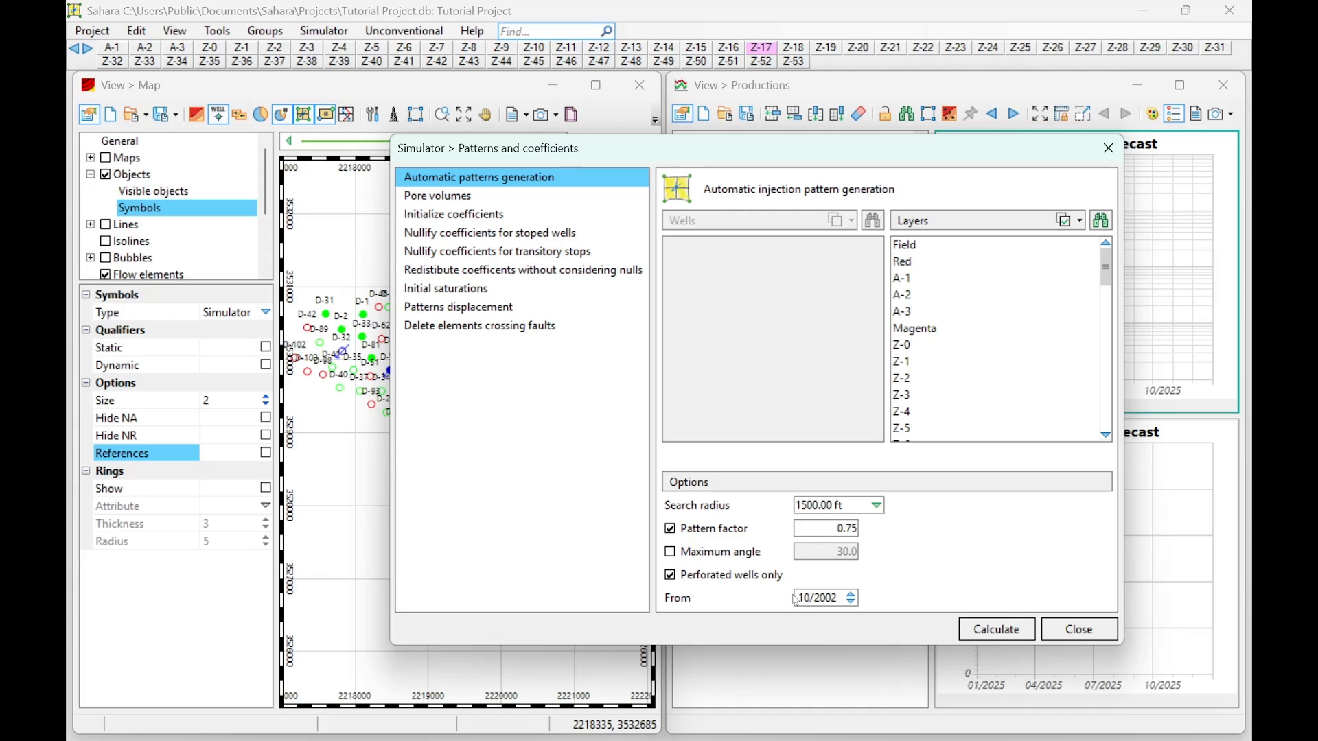
# Step: Set the starting date for the automatic pattern generation to 4/1986
pyautogui.doubleClick(816, 603)
pyautogui.click(807, 599)
pyautogui.write('4')
pyautogui.click(830, 602)
pyautogui.write('1986')
# Step: Calculate the automatic injection patterns, acknowledge the completion and close the patterns and coefficients dialog
pyautogui.click(993, 629)
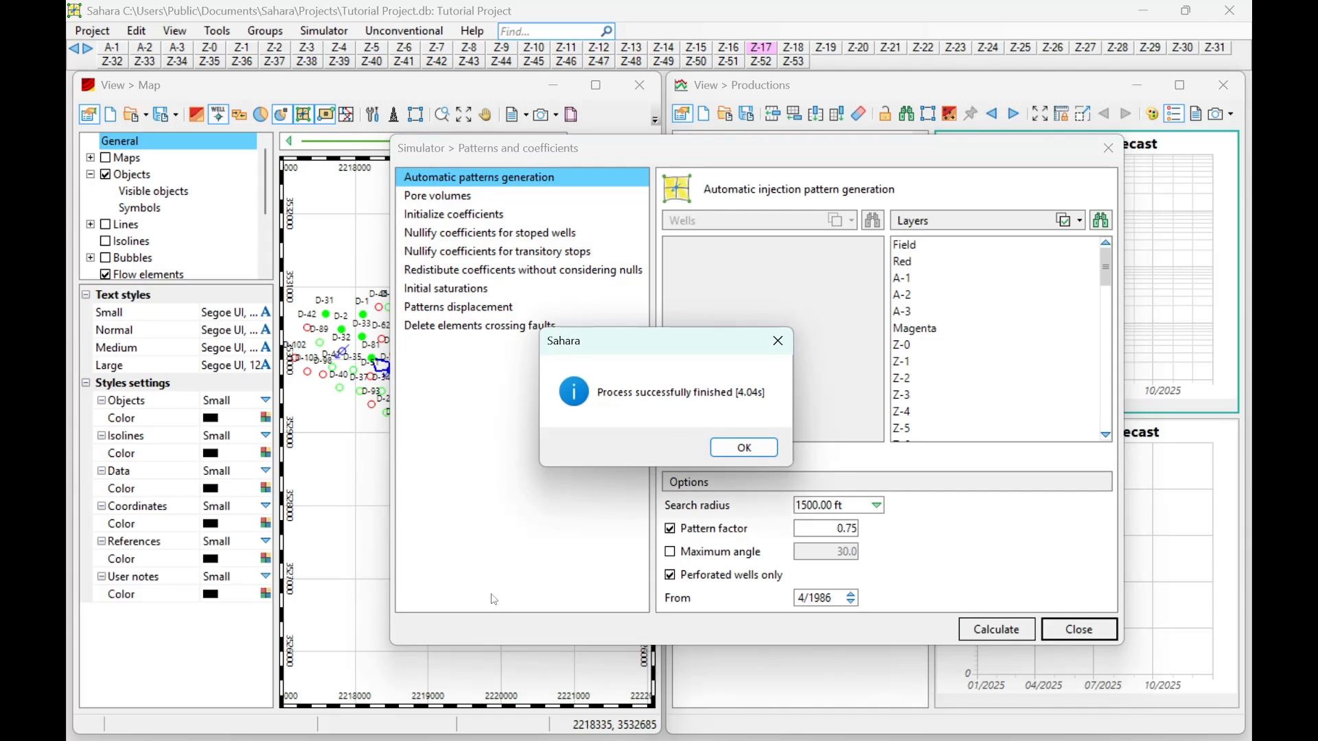
pyautogui.click(741, 453)
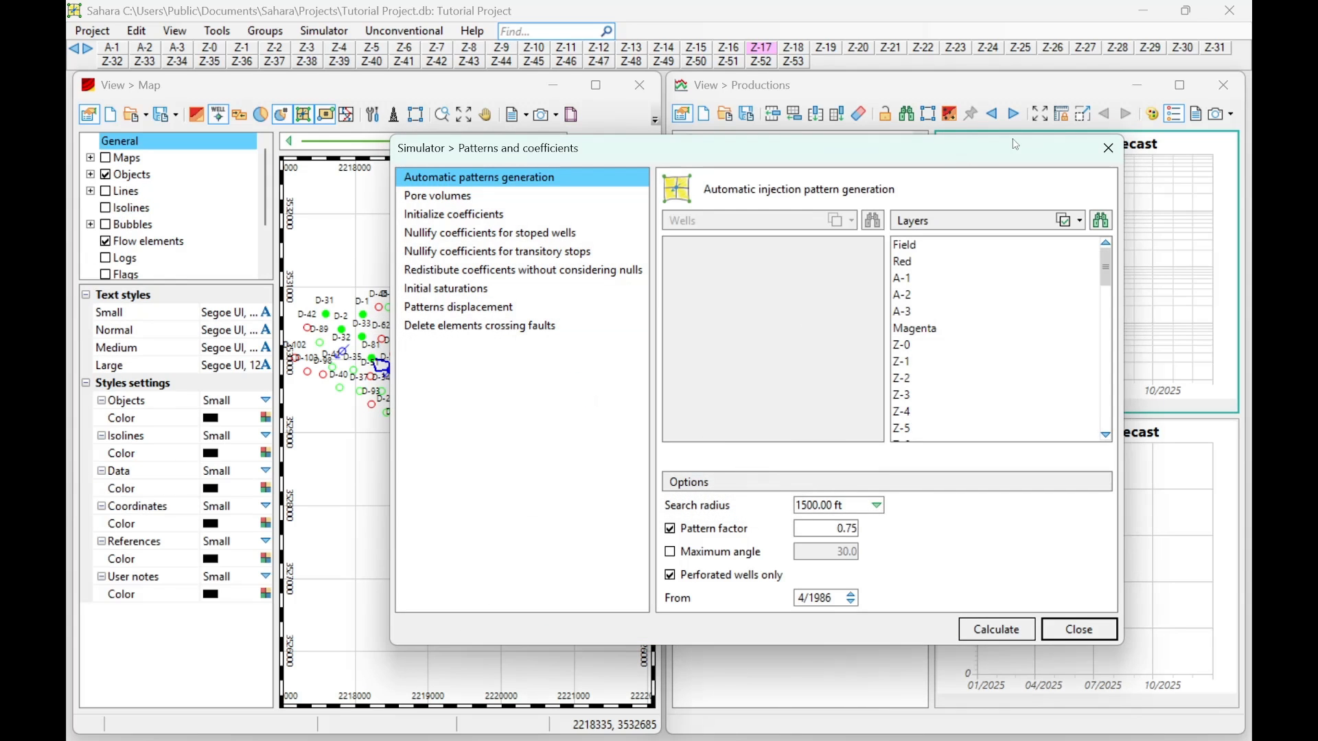
pyautogui.click(1107, 149)
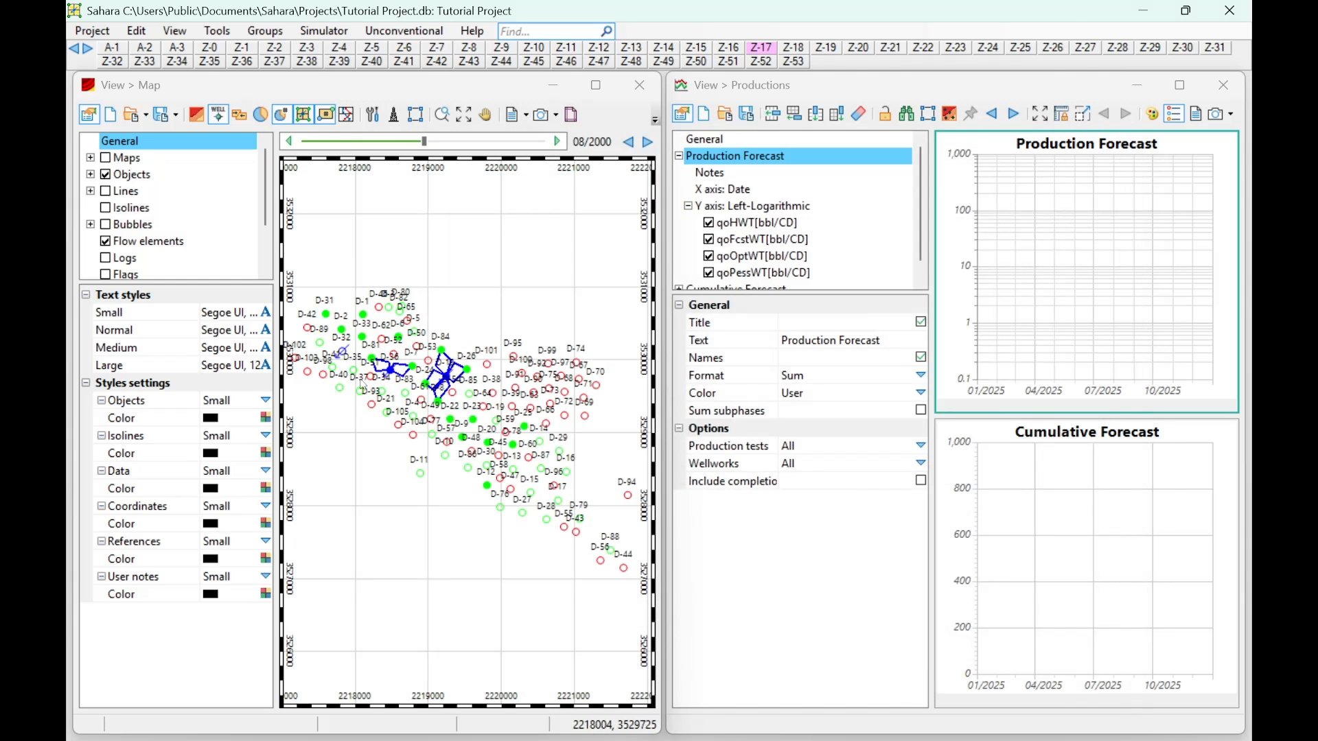
# Step: Examine the generated patterns on the map at 07/2012, 01/2015 and 08/2005, focusing on the area around D-18 and D-22
pyautogui.scroll(1, 417, 376)
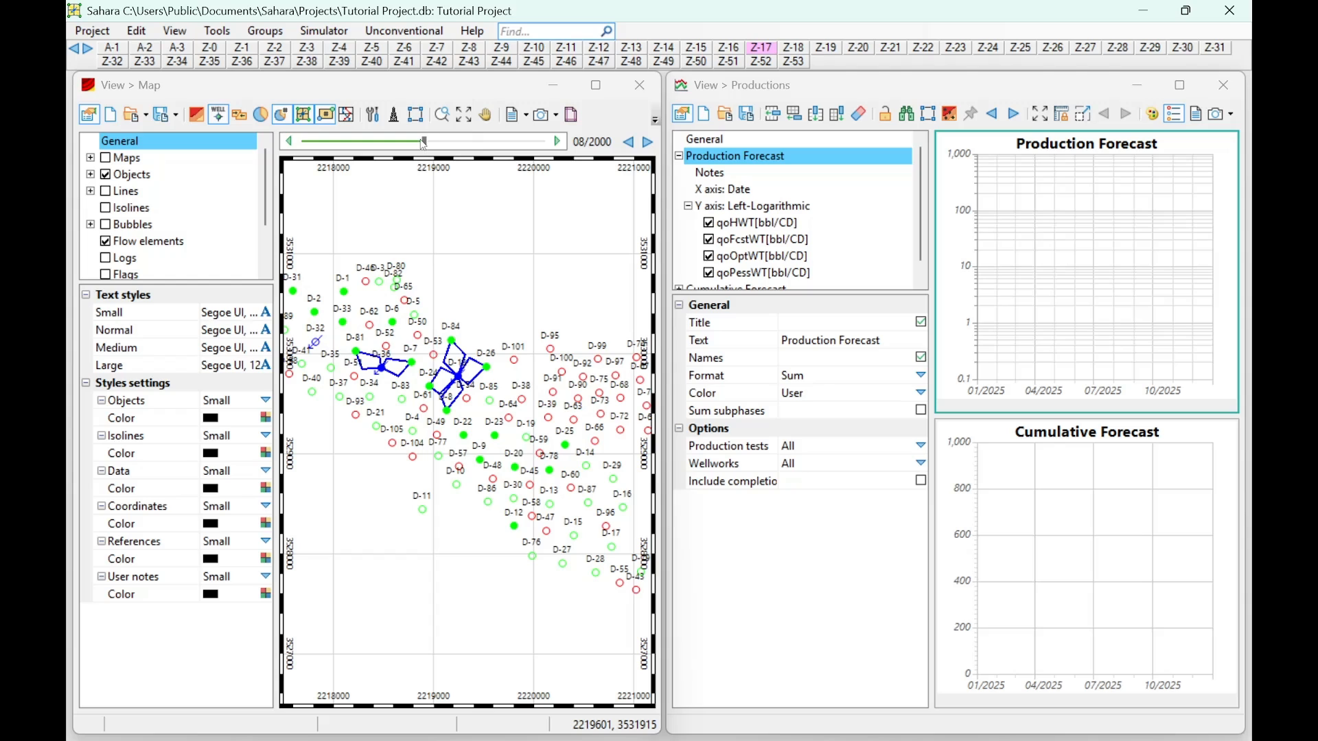
pyautogui.moveTo(427, 143); pyautogui.dragTo(456, 145)
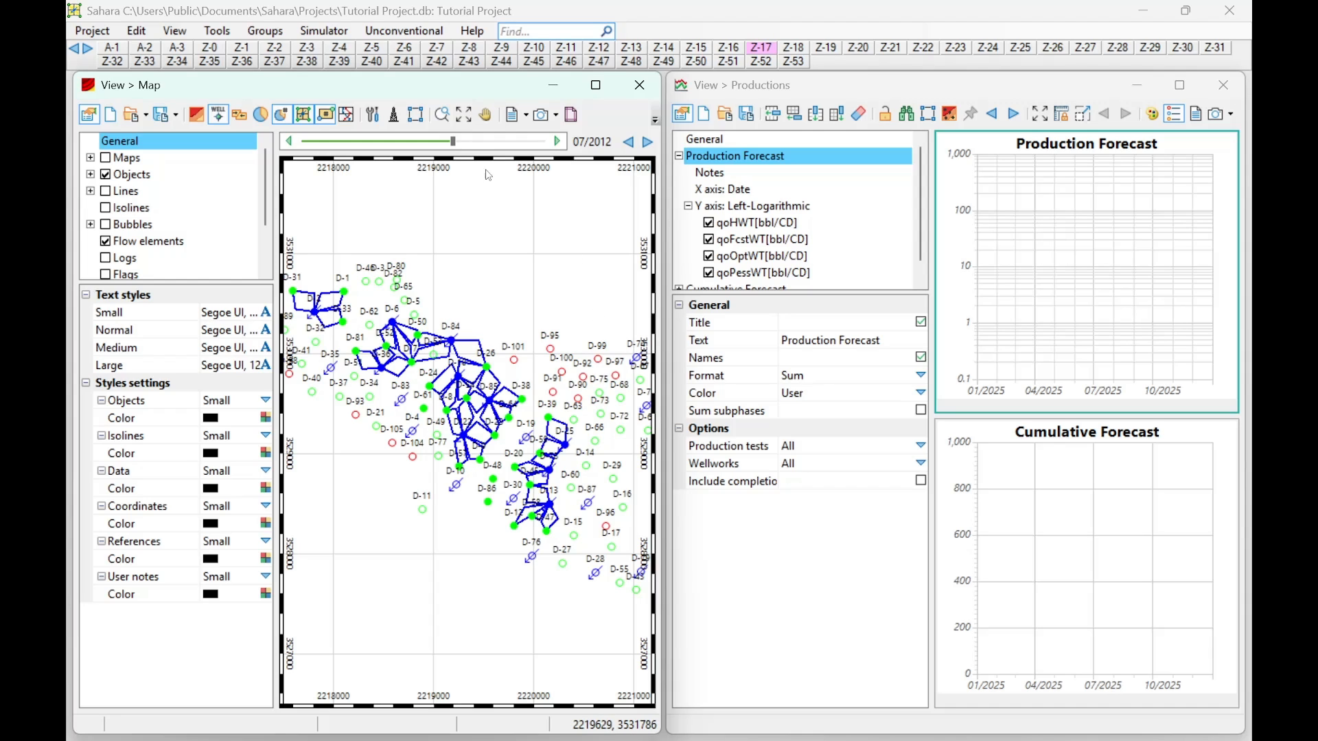
pyautogui.moveTo(457, 146)
pyautogui.mouseDown()
pyautogui.moveTo(479, 145)
pyautogui.moveTo(430, 129)
pyautogui.moveTo(460, 134)
pyautogui.mouseUp()
pyautogui.scroll(5, 479, 343)
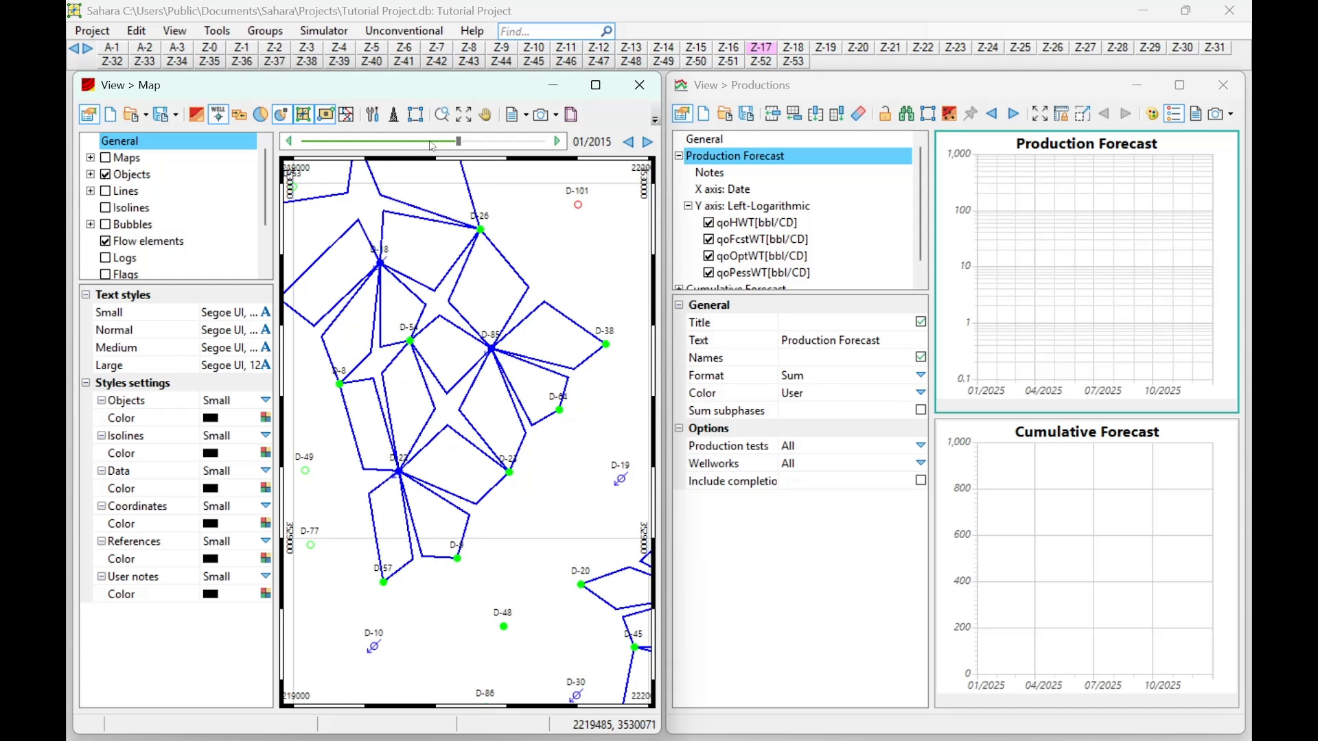
pyautogui.moveTo(455, 143); pyautogui.dragTo(439, 151)
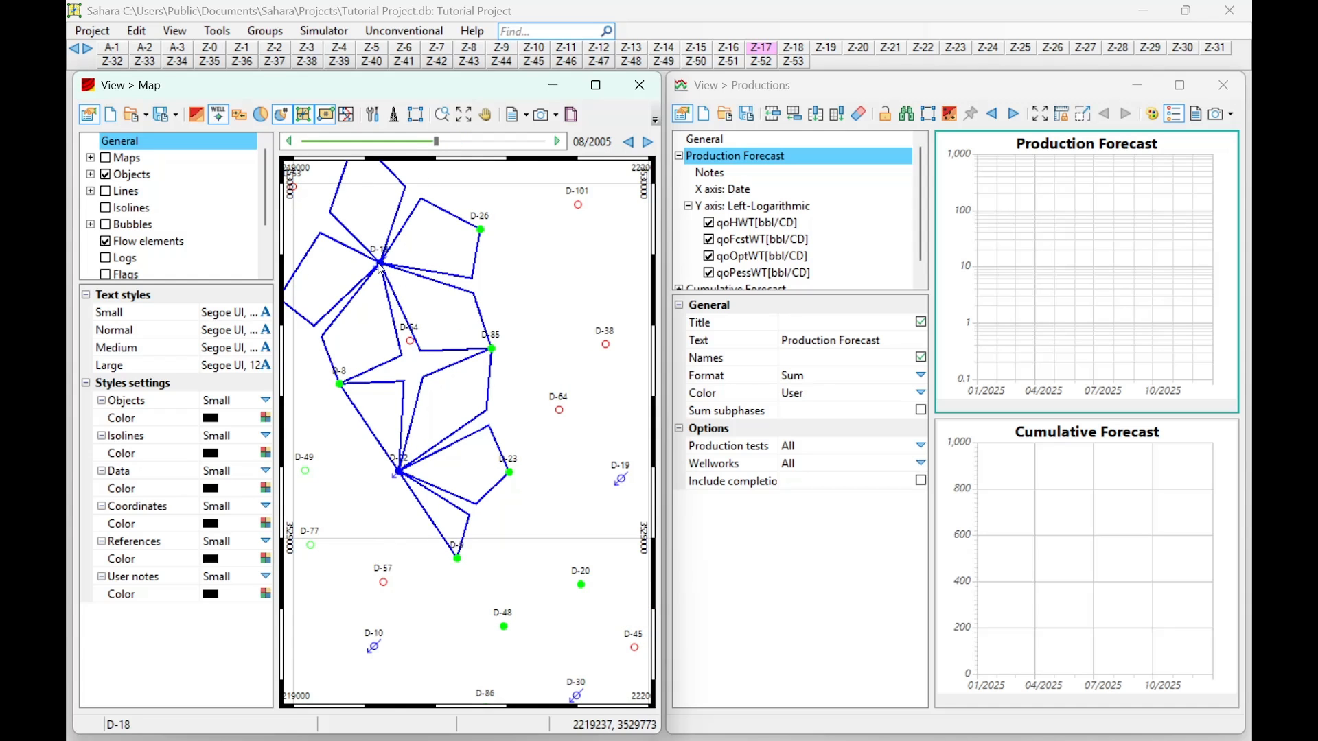
# Step: Set the map date to 02/2009 and examine the generated patterns around D-18, D-22 and D-85
pyautogui.moveTo(399, 281); pyautogui.dragTo(385, 315)
pyautogui.moveTo(436, 142); pyautogui.dragTo(446, 143)
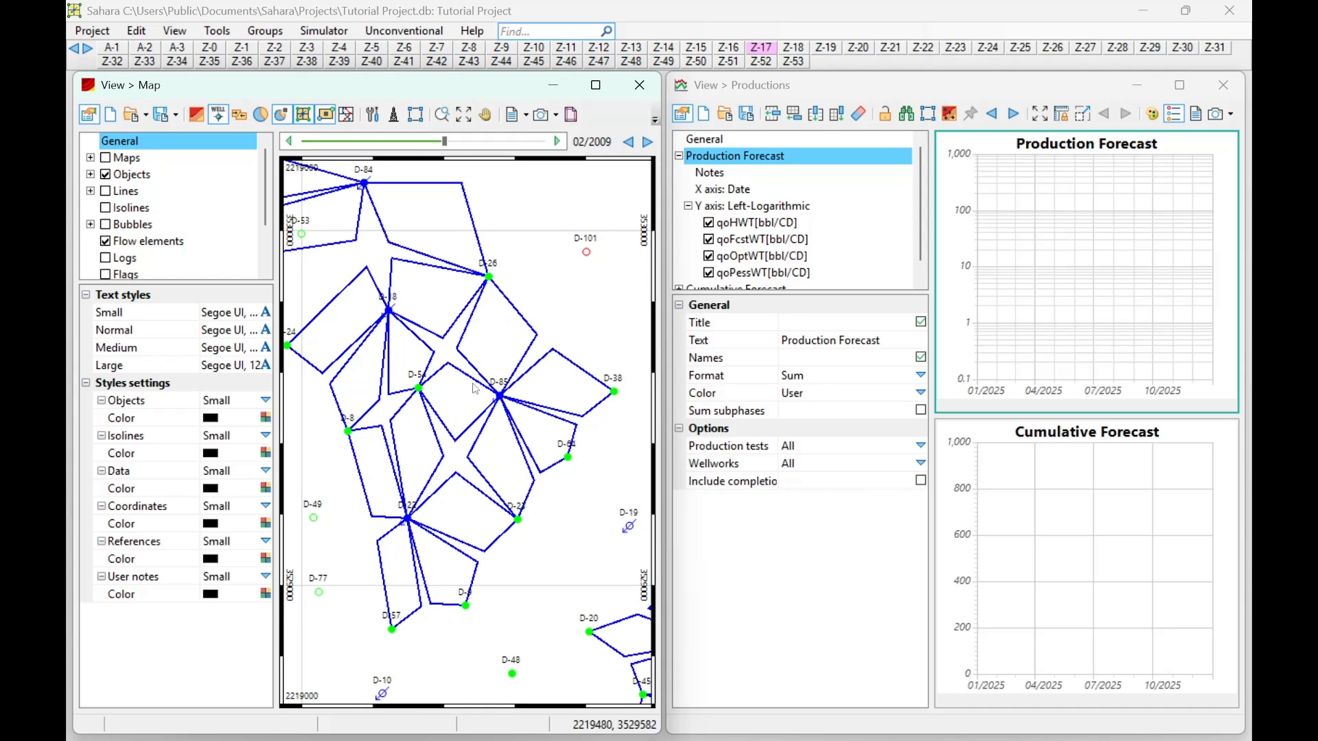
pyautogui.scroll(-2, 465, 402)
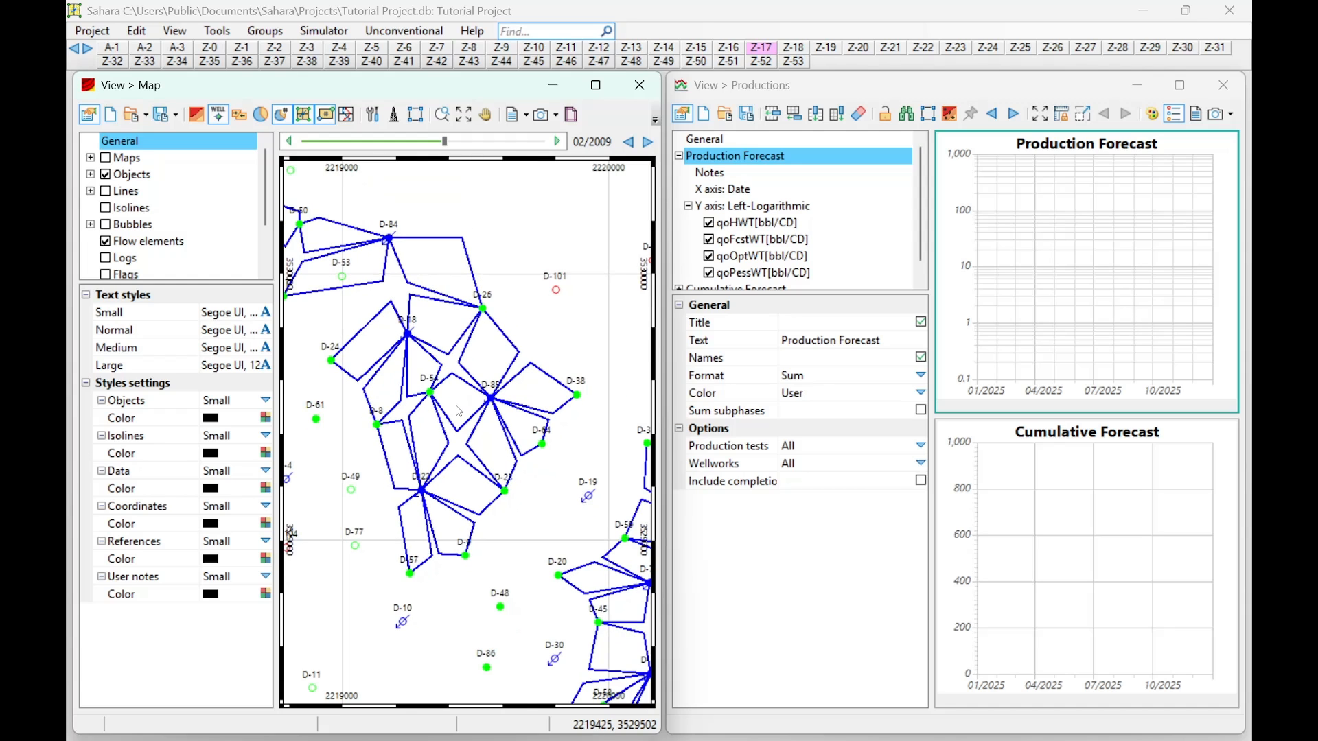
# Step: Add the Area variable to the map's flow elements so each element shows its area
pyautogui.click(125, 241)
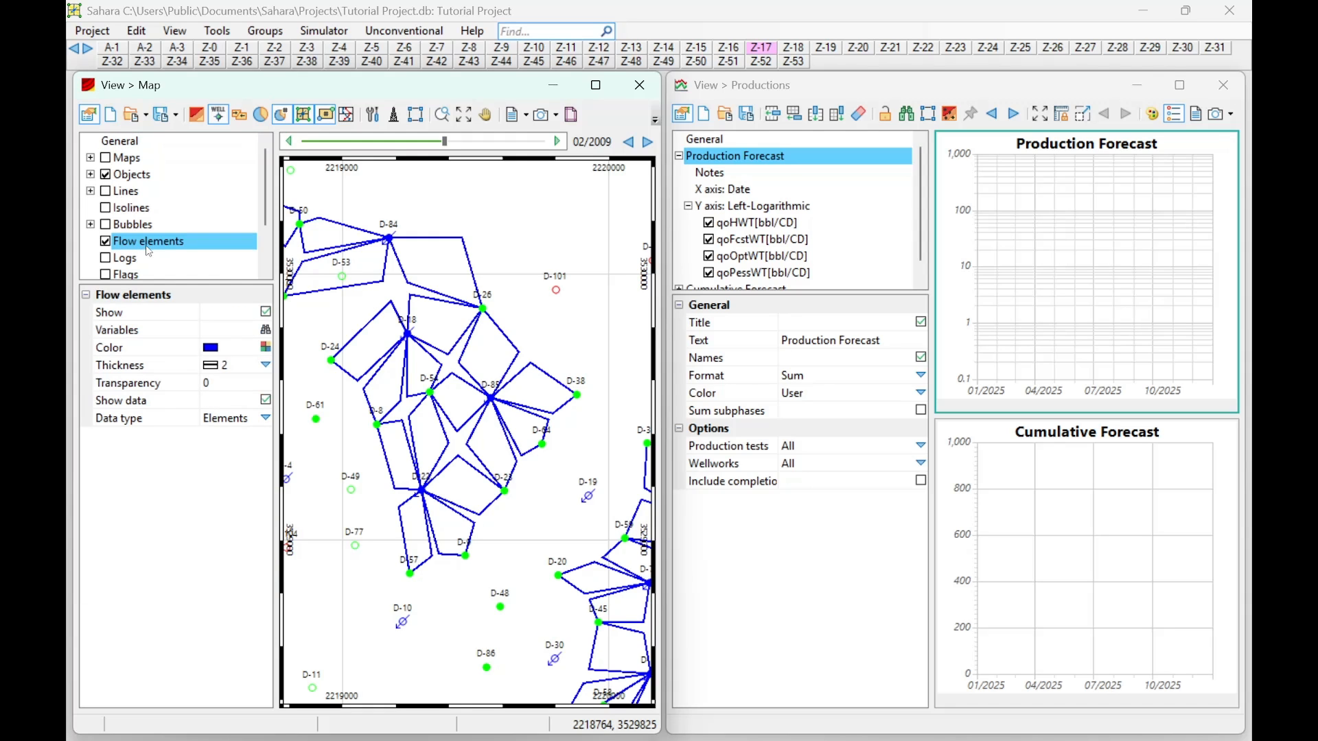
pyautogui.rightClick(148, 249)
pyautogui.click(187, 259)
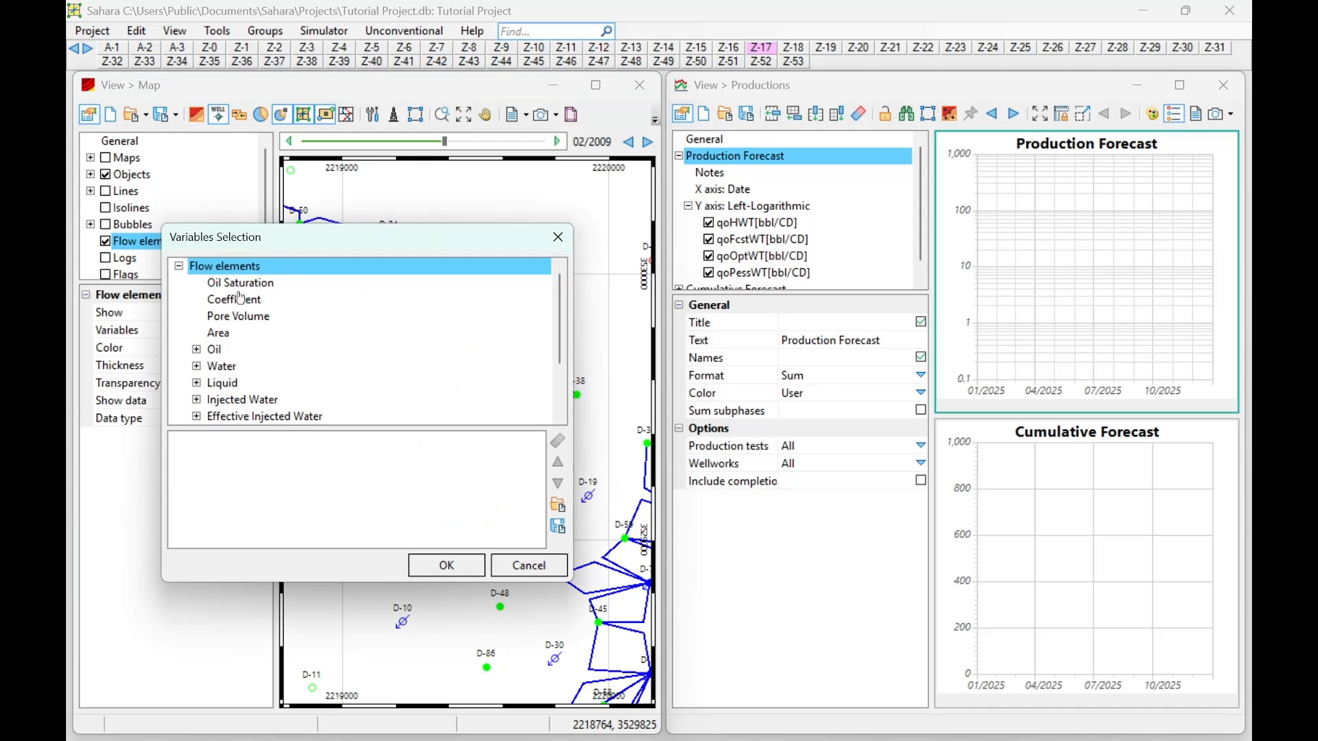
pyautogui.doubleClick(219, 334)
pyautogui.click(447, 565)
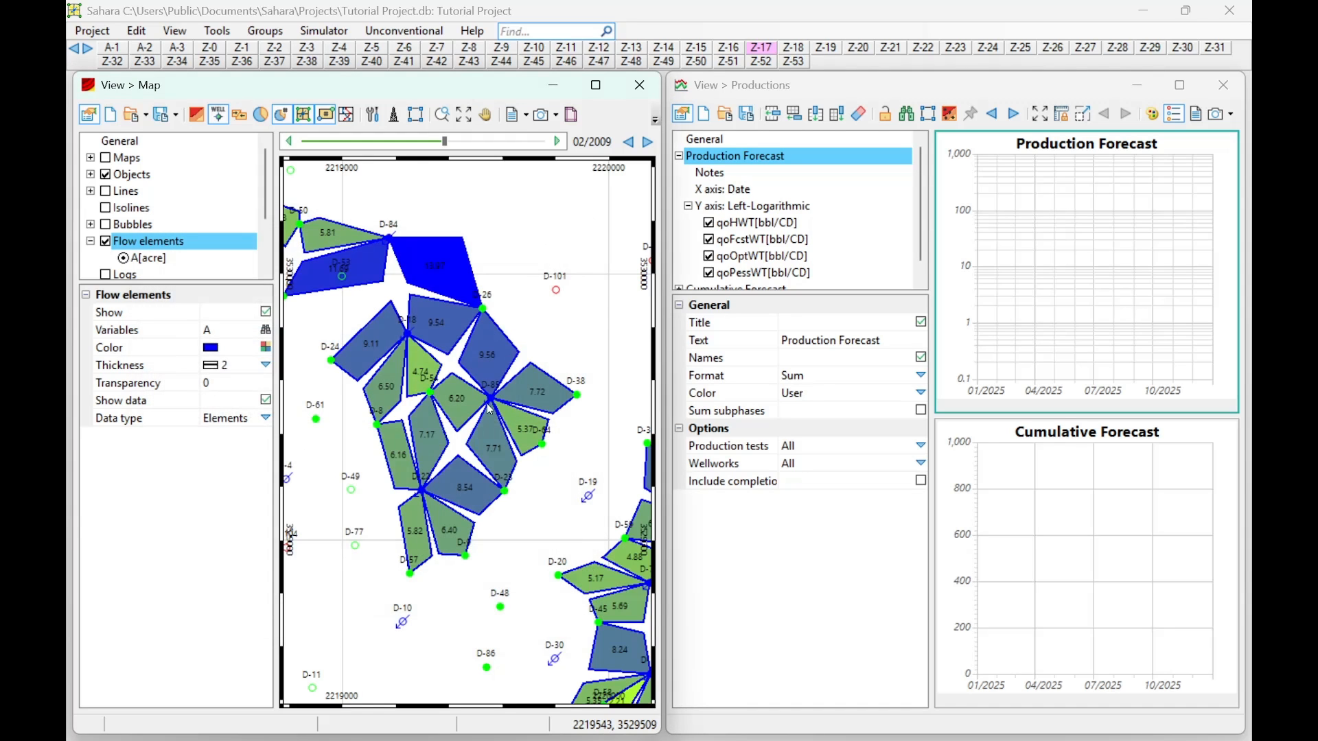
# Step: Set the map date to 04/2018 and go through the zones from Z-16 down to Z-9, leaving Z-9 active
pyautogui.moveTo(448, 142); pyautogui.dragTo(467, 142)
pyautogui.click(729, 47)
pyautogui.scroll(-5, 528, 427)
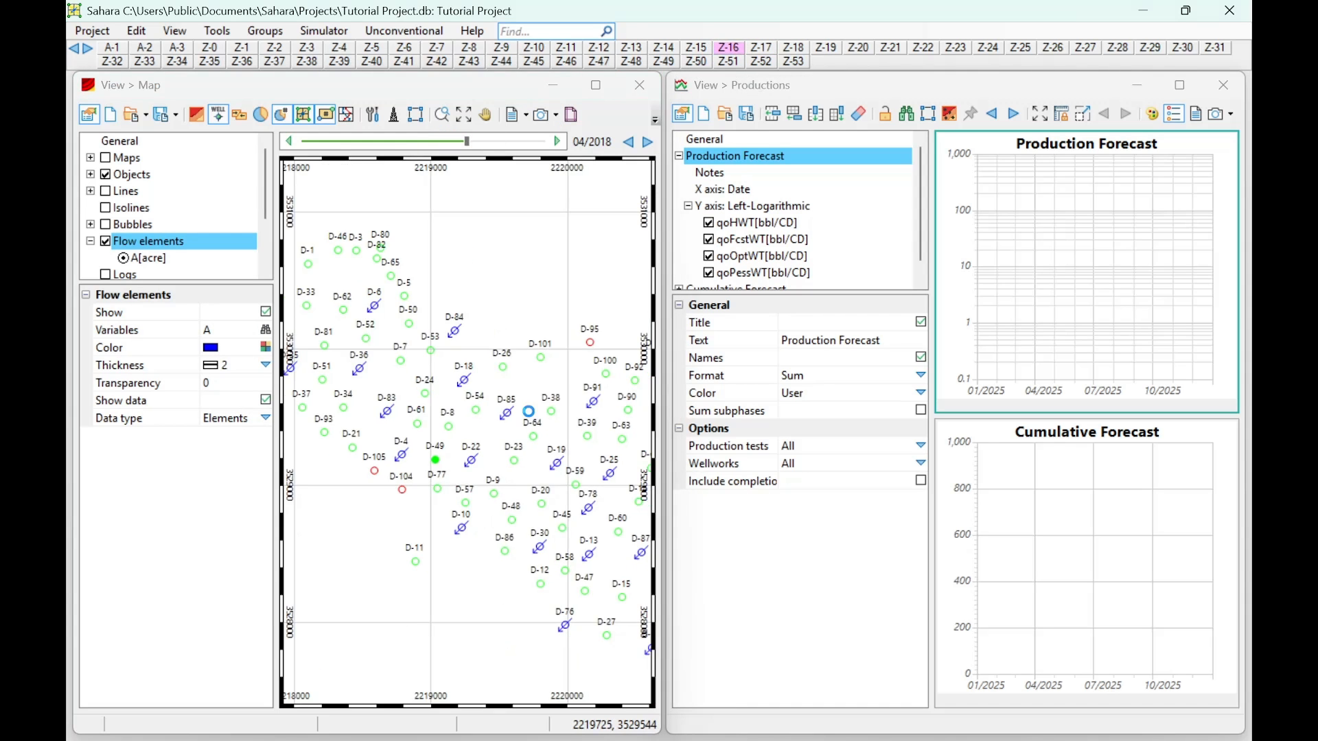
pyautogui.click(692, 49)
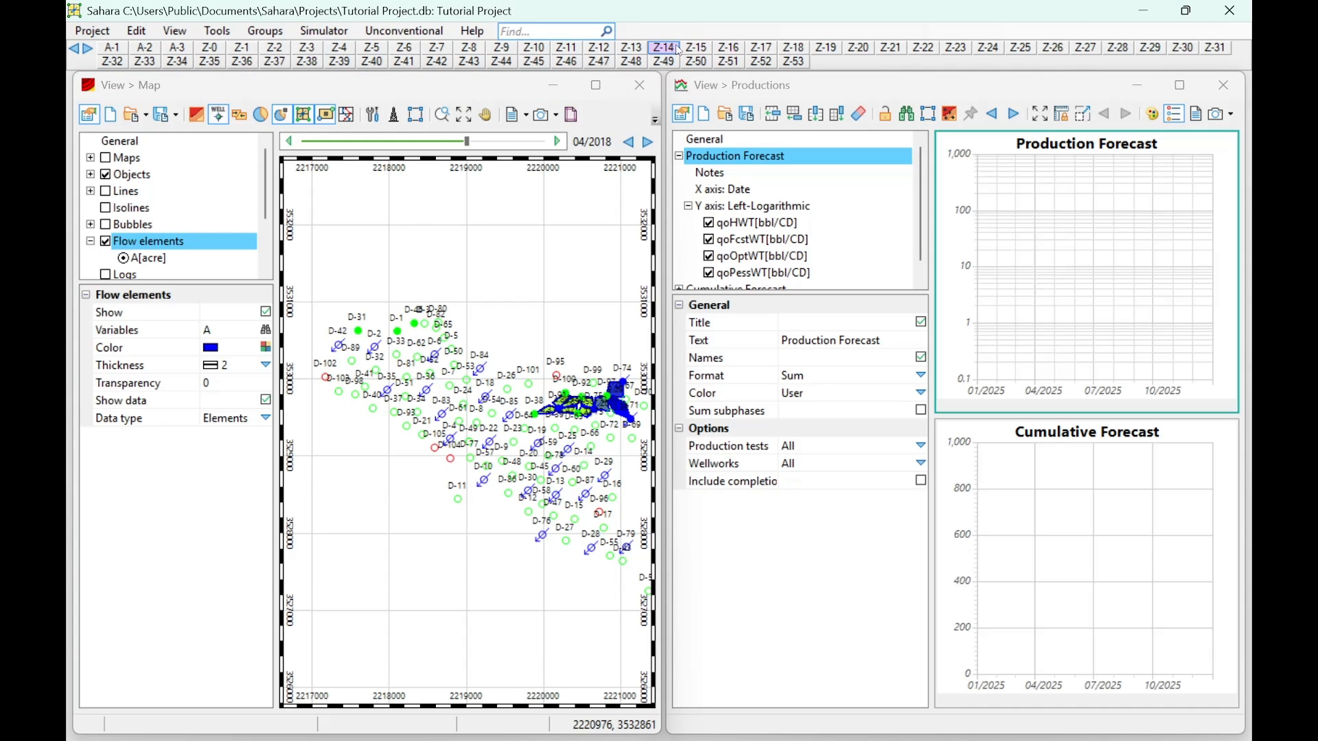
pyautogui.click(608, 49)
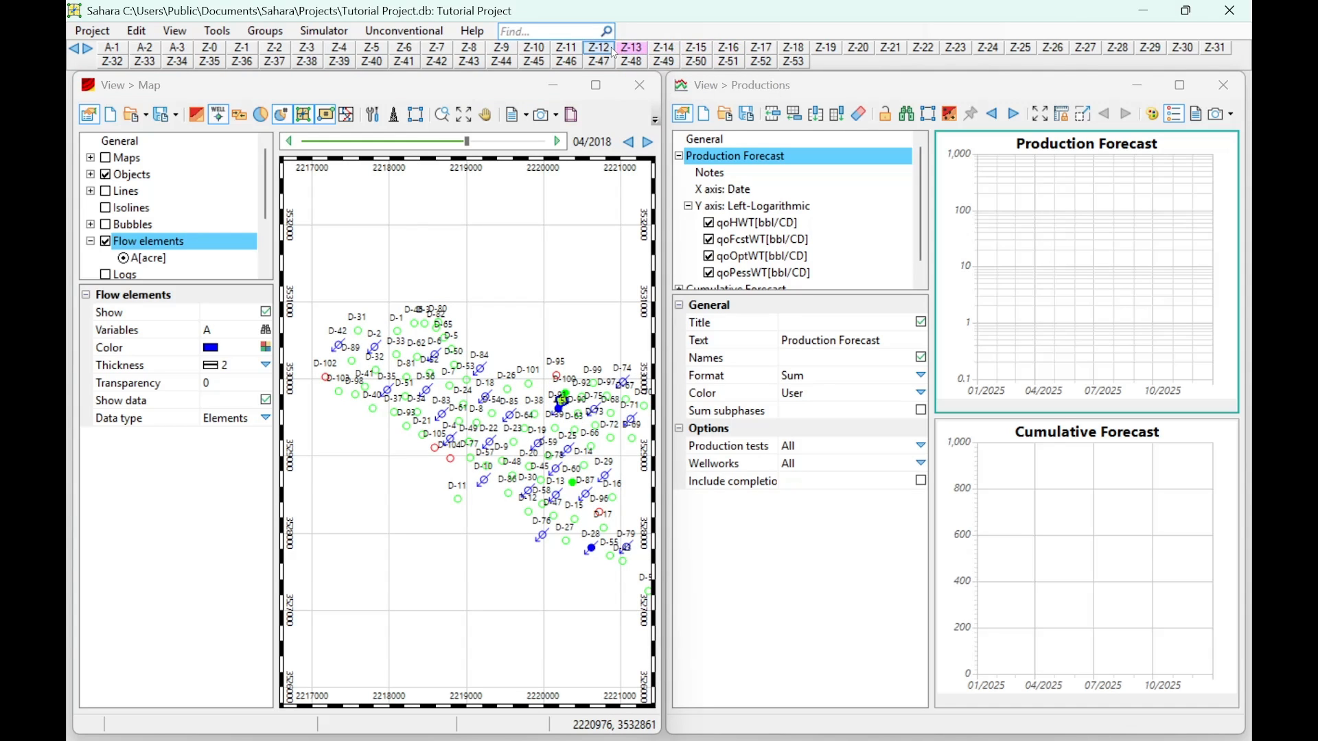
pyautogui.click(567, 49)
pyautogui.click(537, 49)
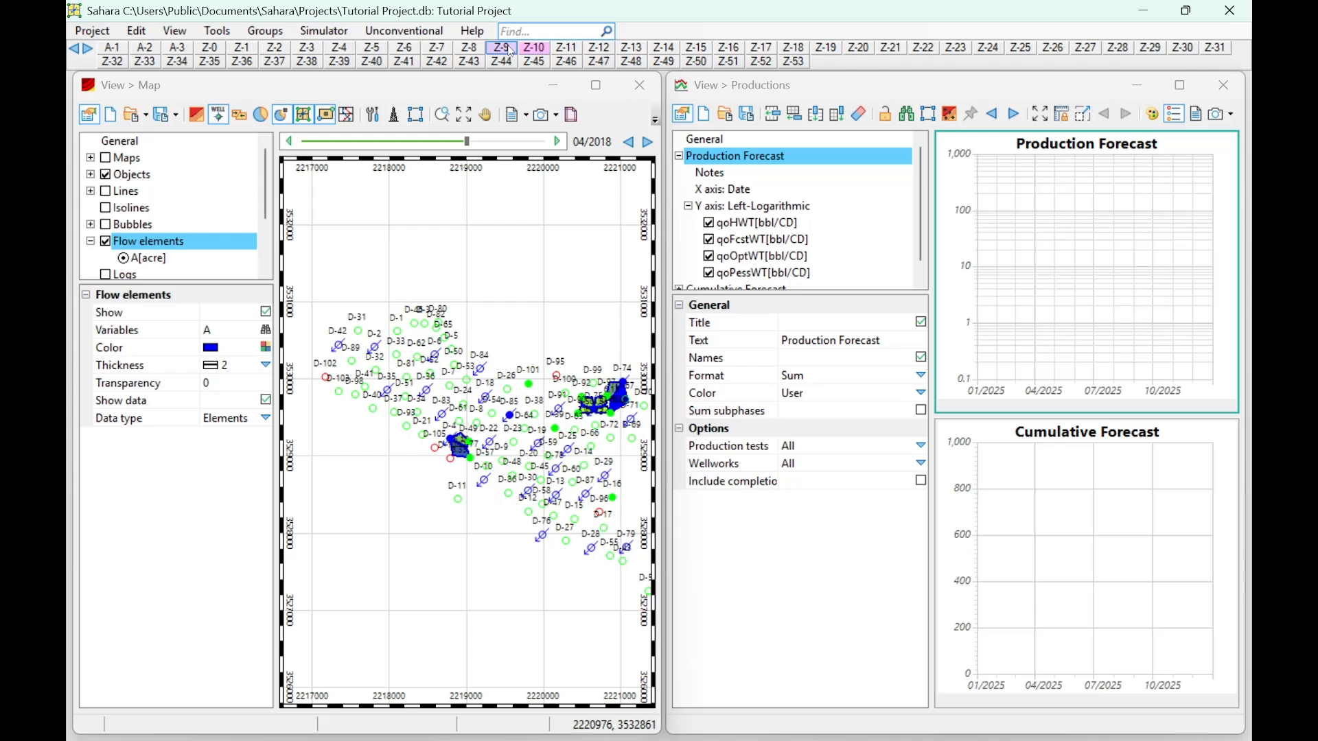
pyautogui.click(505, 50)
# Step: Examine the areas of the Z-9 flow elements, from the wells around D-92 and D-97 down to D-17
pyautogui.scroll(3, 542, 385)
pyautogui.moveTo(590, 433); pyautogui.dragTo(466, 346)
pyautogui.moveTo(496, 453); pyautogui.dragTo(447, 398)
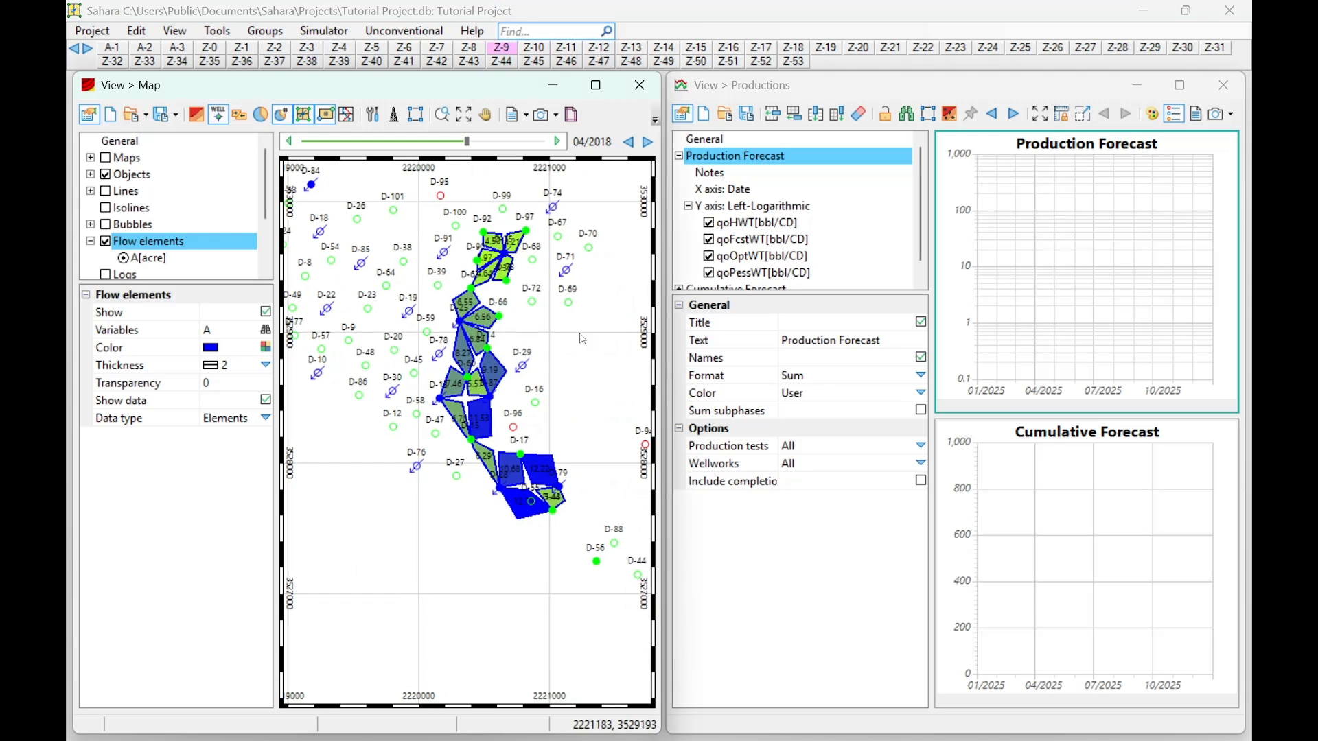
pyautogui.scroll(4, 490, 265)
pyautogui.scroll(-3, 490, 264)
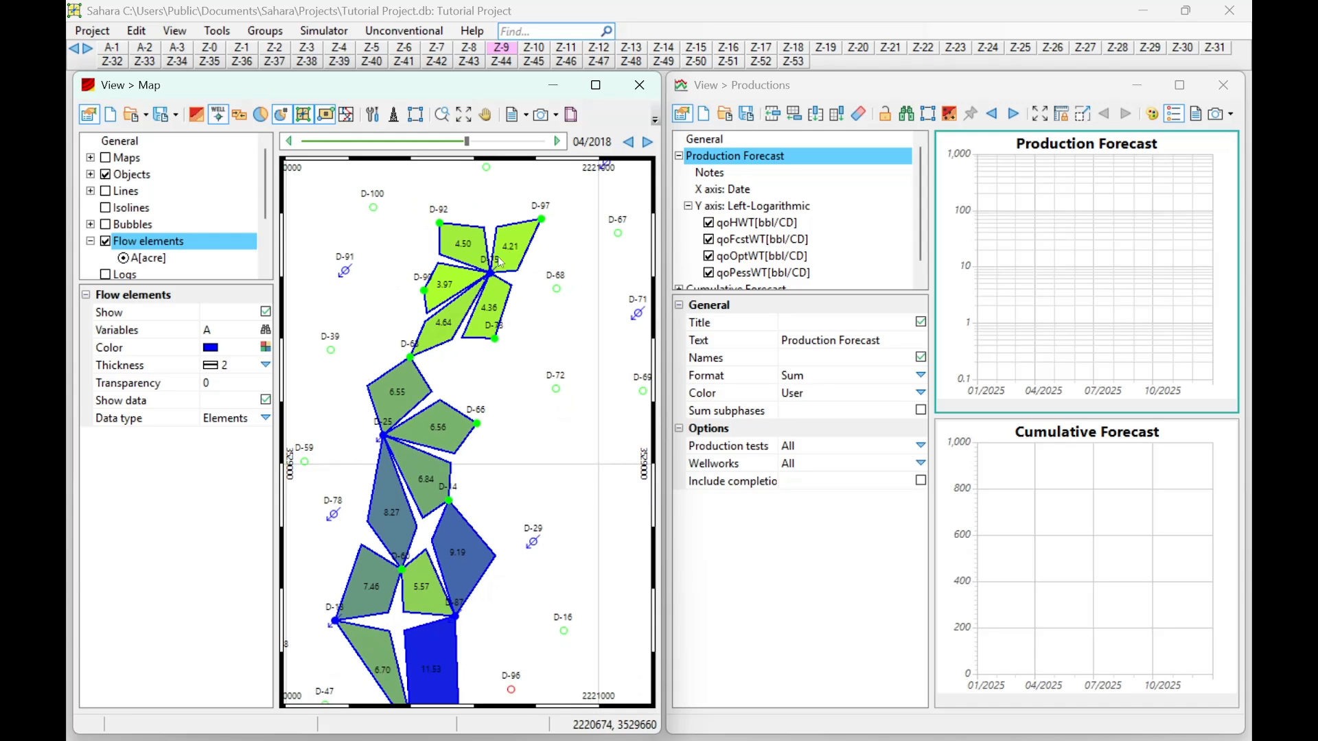
pyautogui.scroll(-3, 525, 341)
pyautogui.scroll(-3, 526, 343)
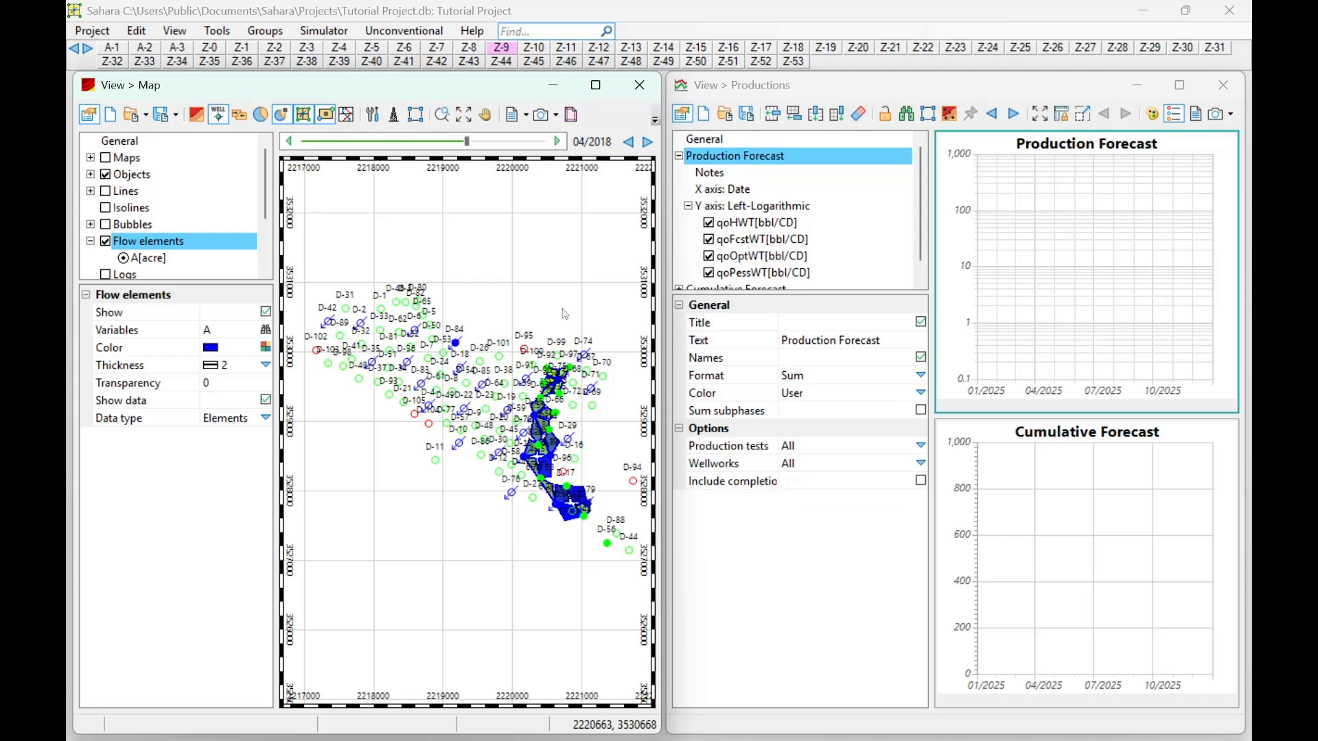
pyautogui.scroll(3, 483, 396)
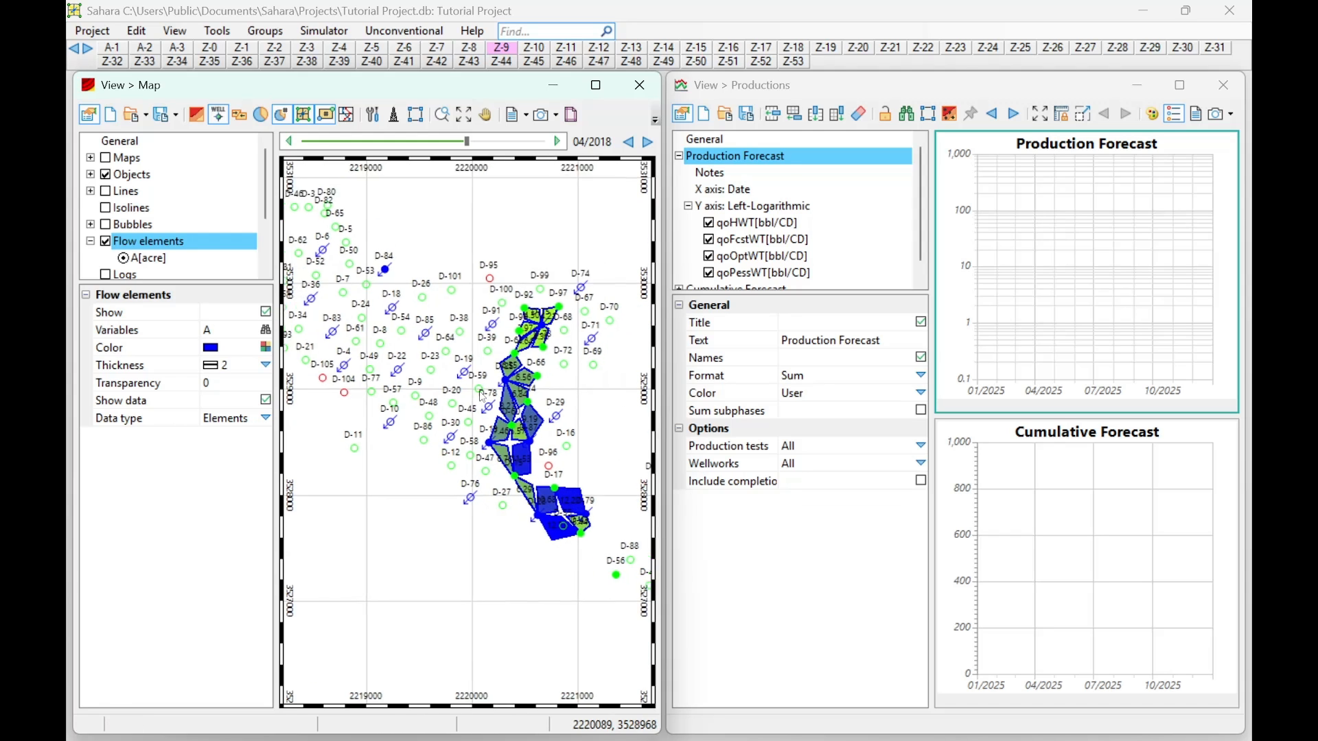
pyautogui.scroll(2, 483, 397)
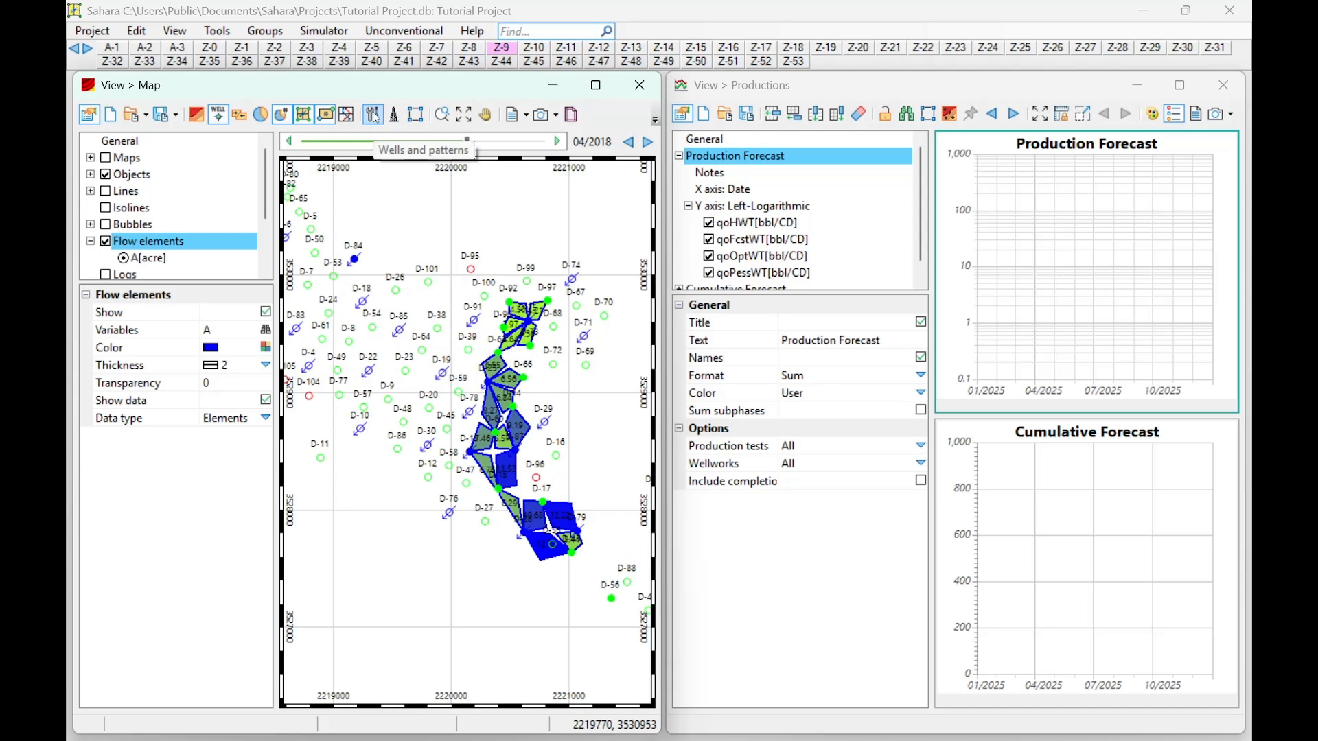
# Step: Display the Wells and patterns tools for a look, close them and return to the overview of the Z-9 patterns
pyautogui.click(375, 116)
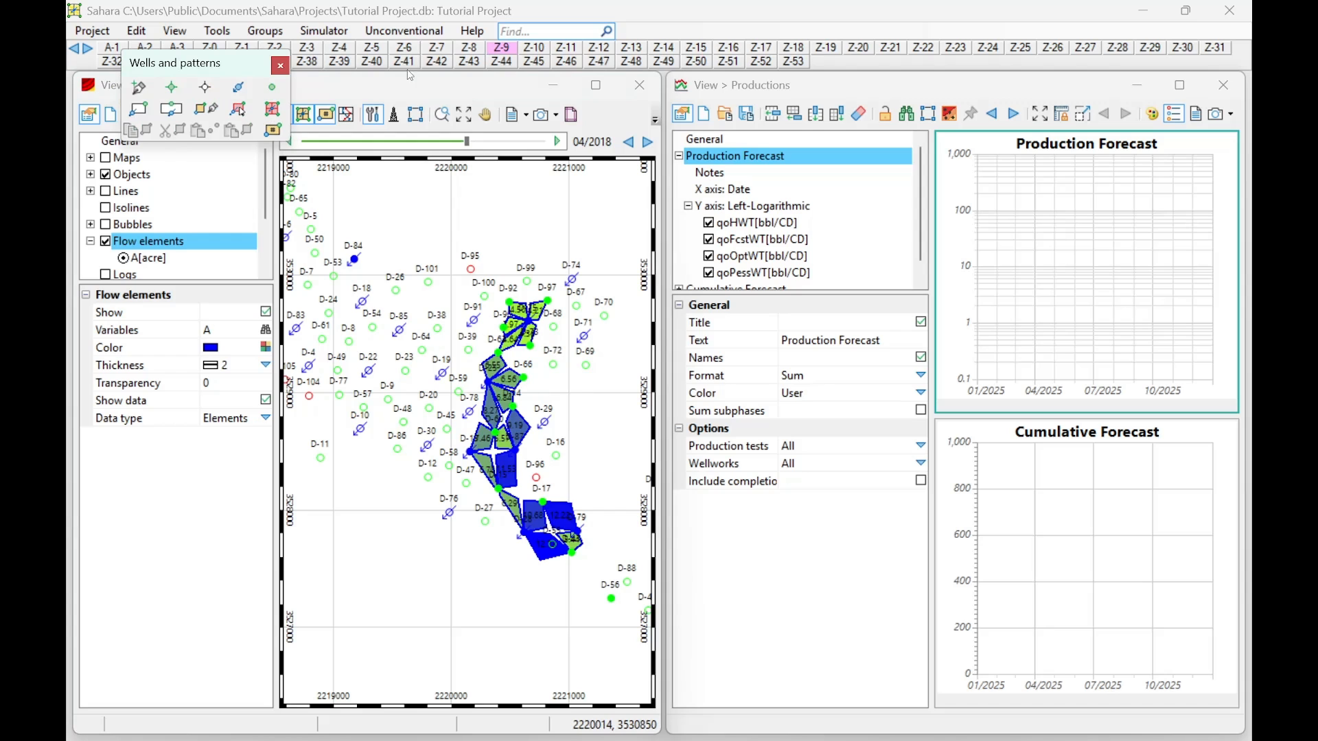
pyautogui.click(280, 66)
pyautogui.scroll(-2, 467, 347)
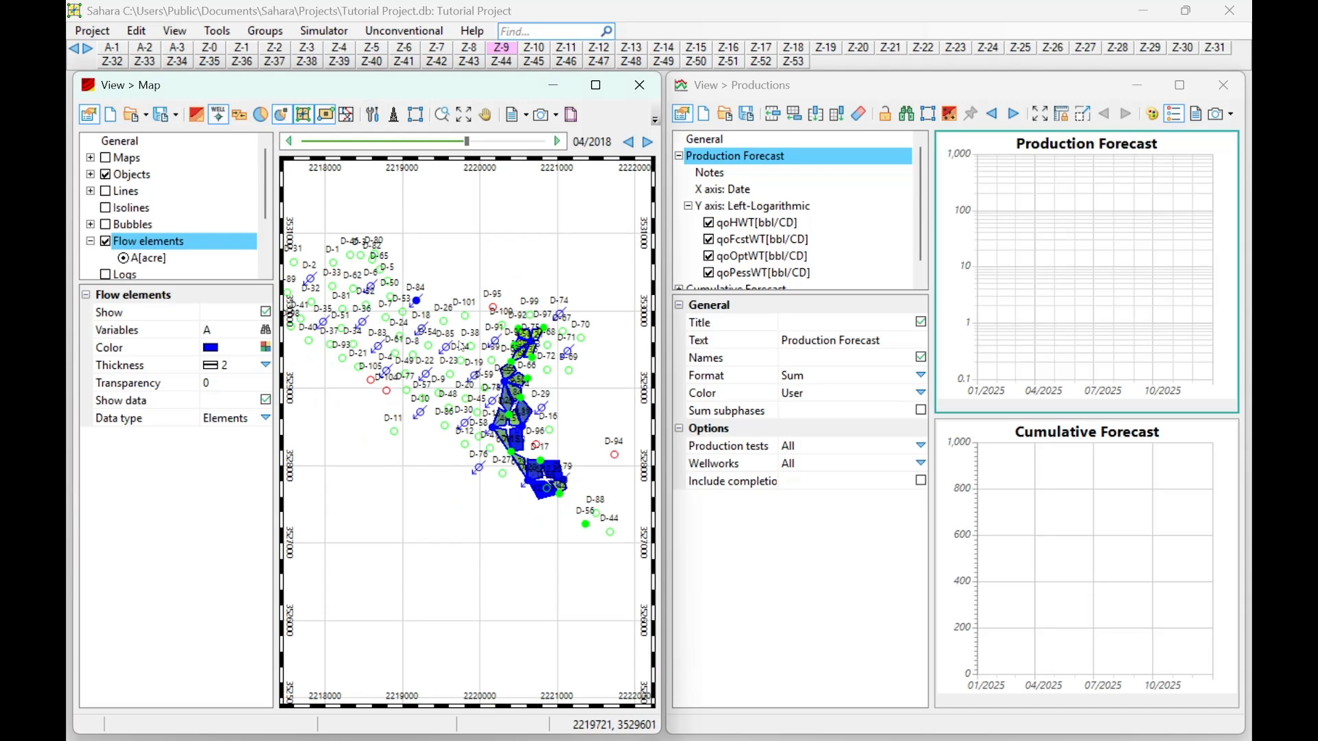